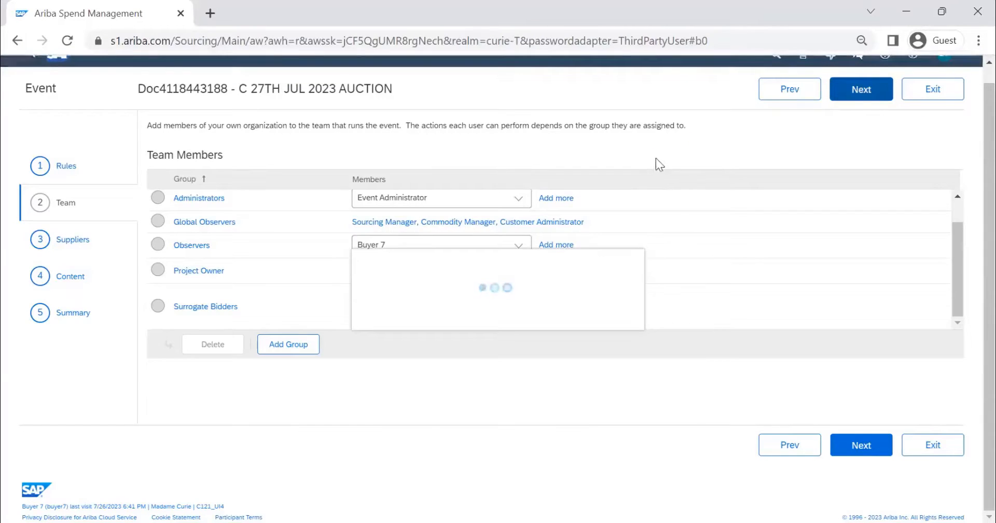
Step: Go to the Suppliers stage, start inviting participants, and set the participant search to search by Past events
click(861, 90)
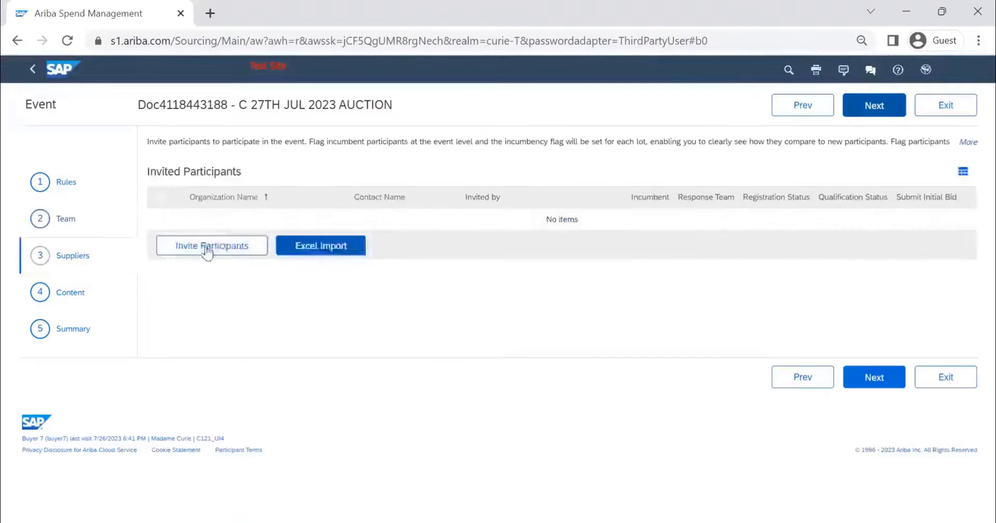
click(207, 250)
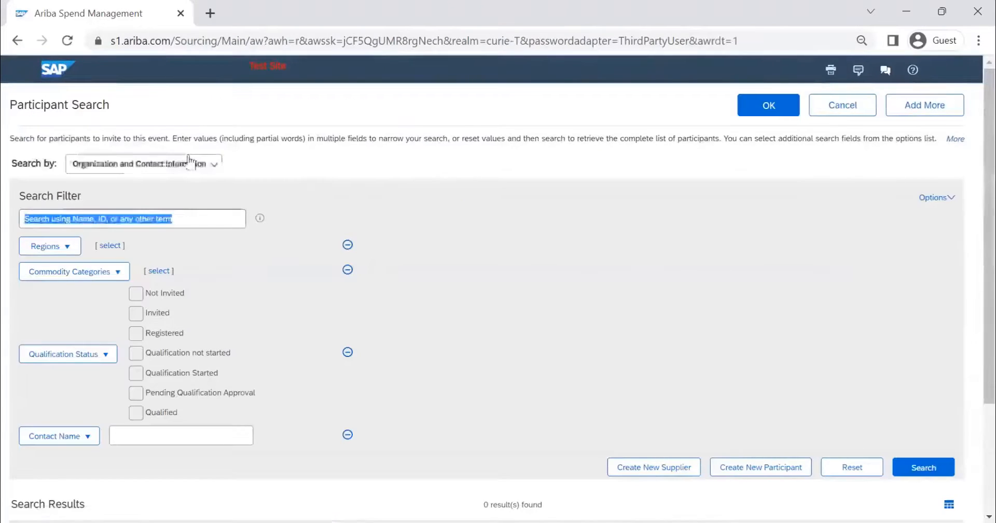
click(189, 161)
click(151, 227)
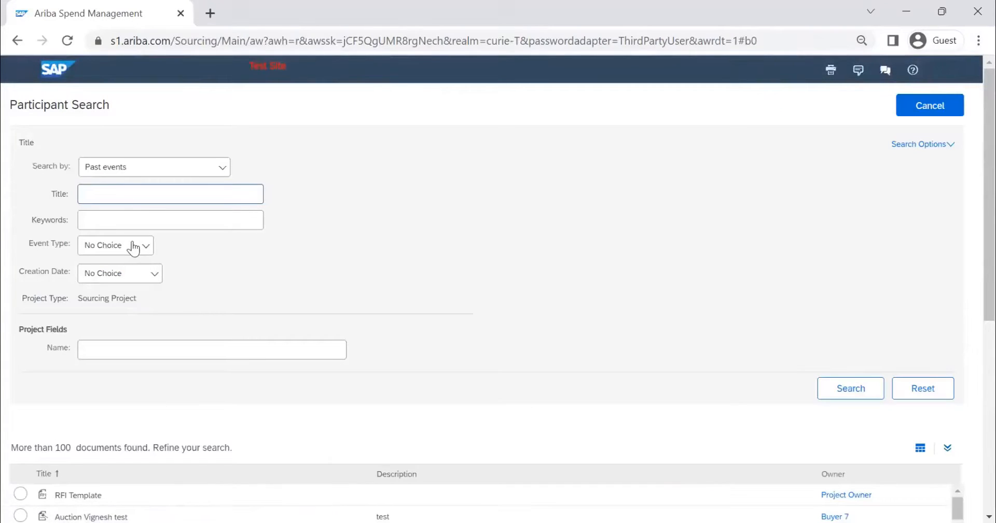
click(213, 261)
Step: Search past events with the Creation Date set to Yesterday
click(121, 275)
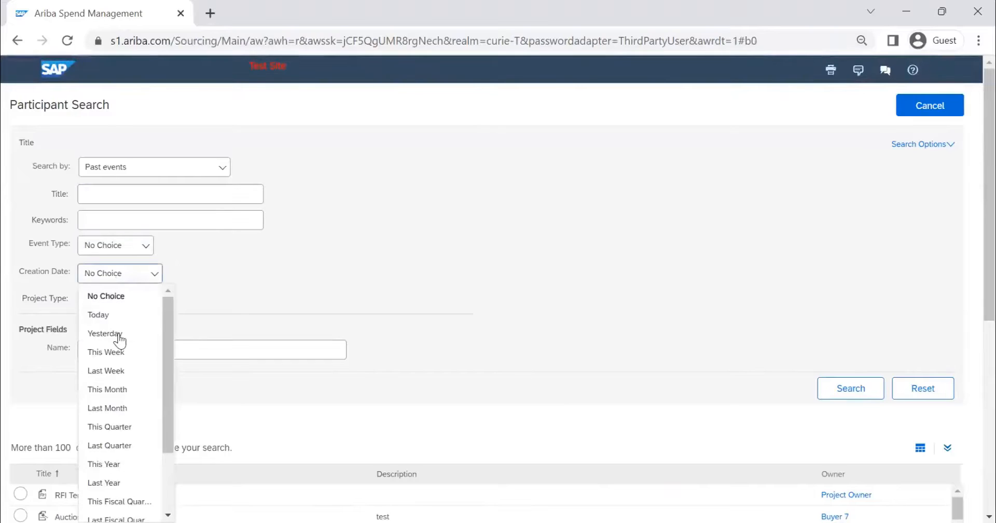
key(Return)
click(849, 394)
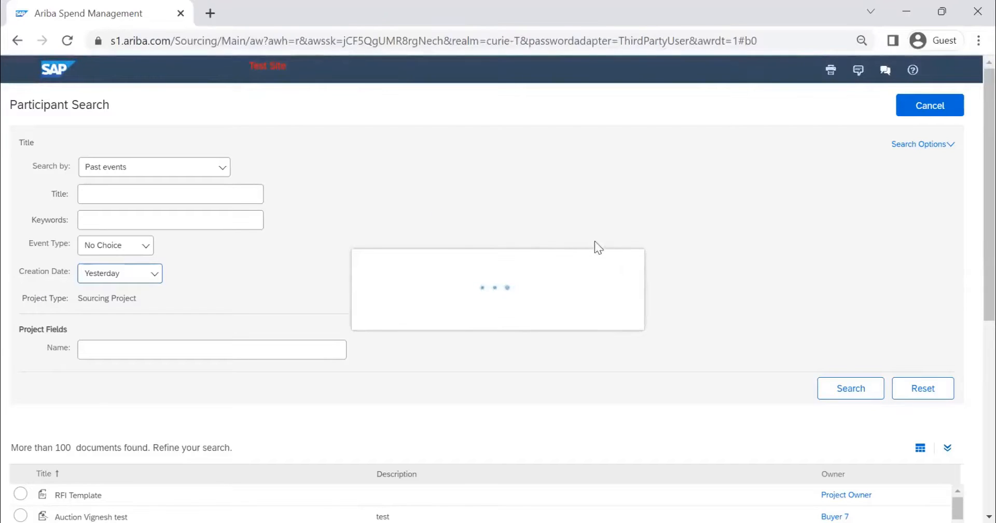
click(847, 386)
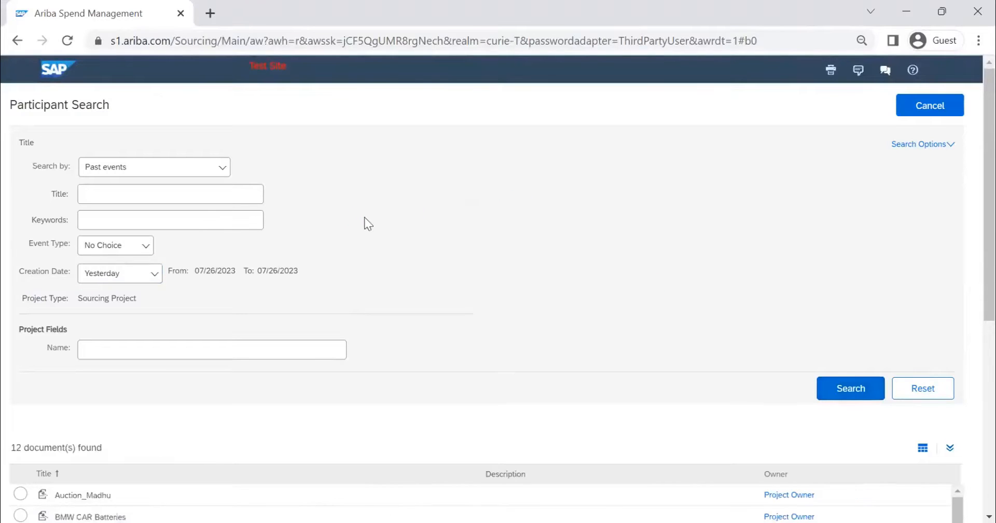
Step: Choose the FIRST ROUND RFI event from the search results as the source of suppliers
scroll(158, 291, down, 5)
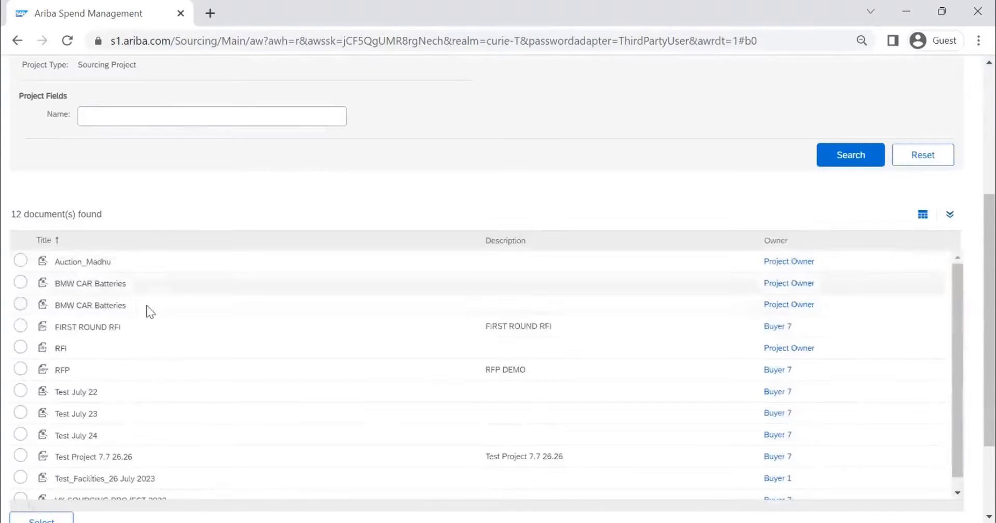
scroll(111, 392, down, 1)
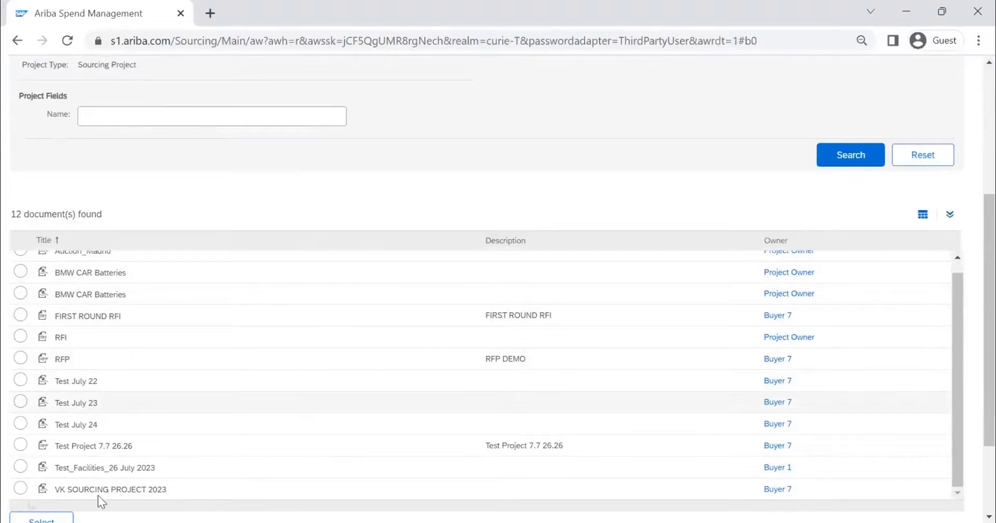
scroll(102, 501, down, 2)
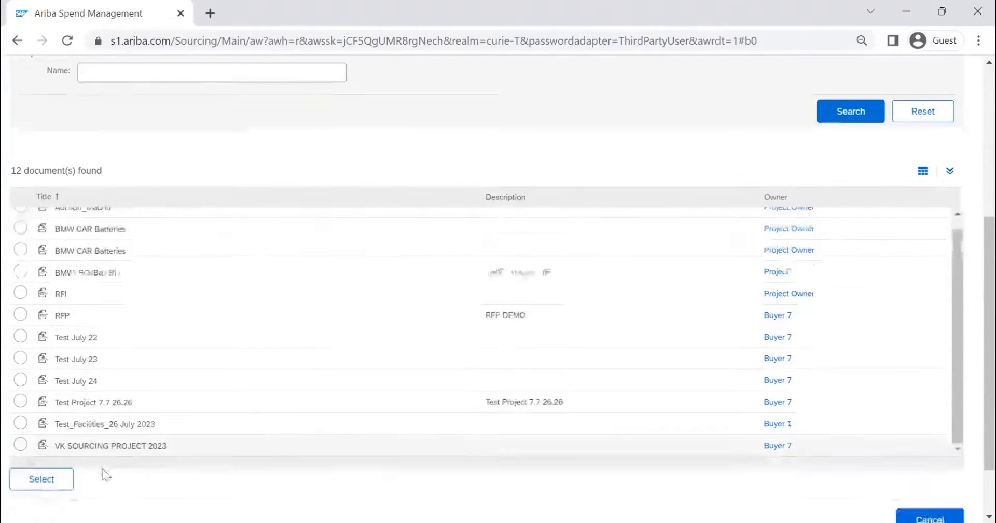
drag(952, 237, 954, 283)
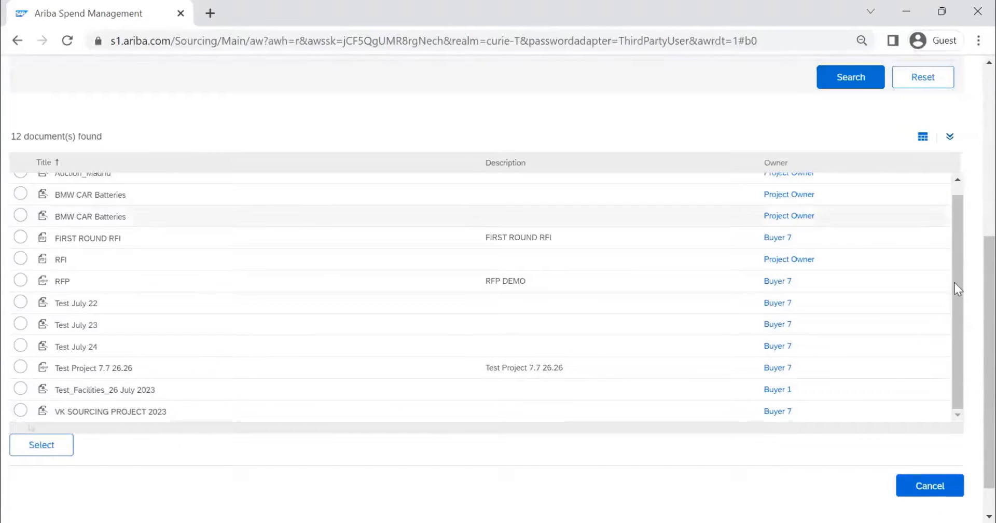
click(445, 278)
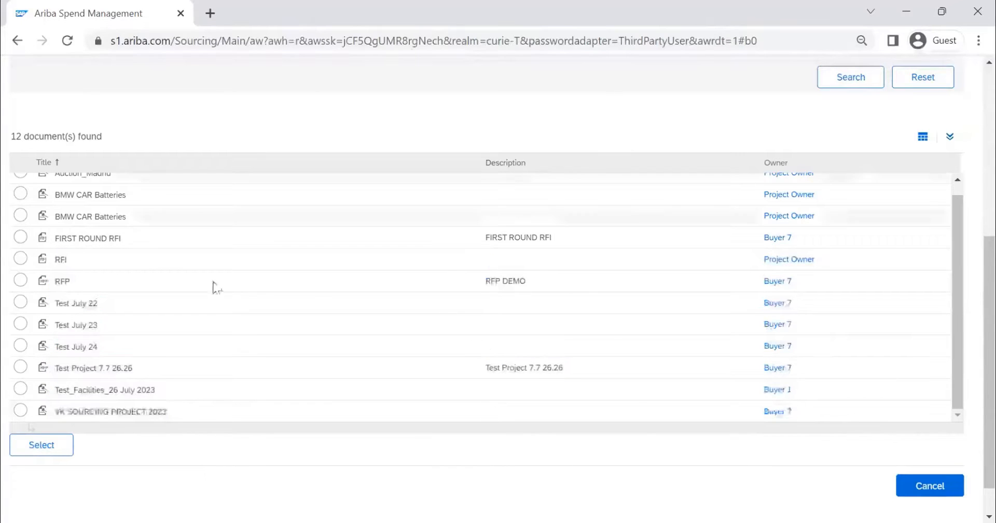
scroll(214, 285, up, 1)
click(21, 249)
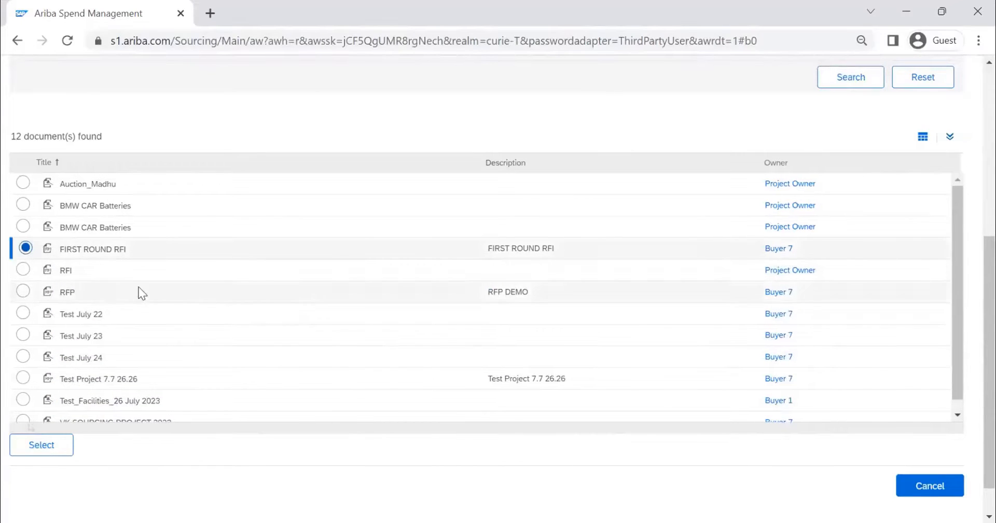
click(38, 450)
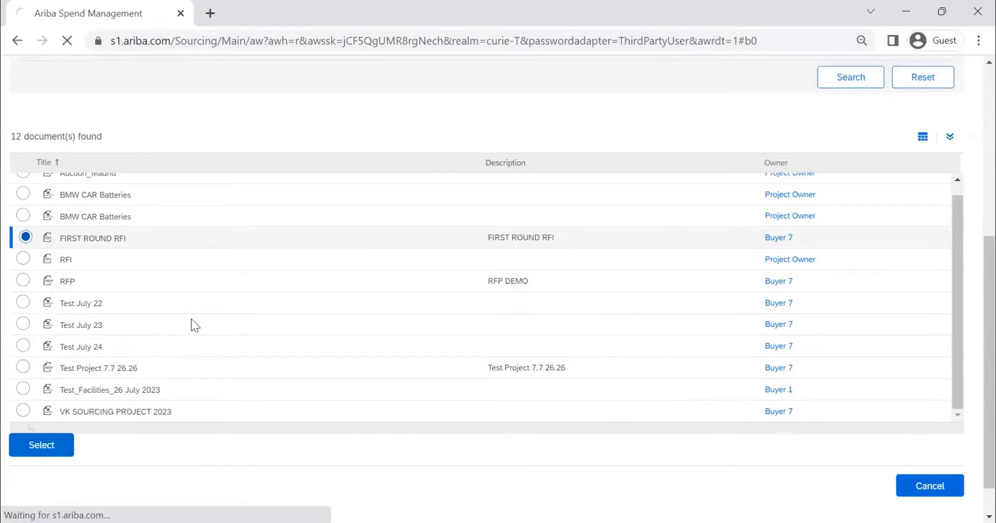
Step: Invite all suppliers listed from the past event and return from the Content stage to check the invited participants
click(25, 168)
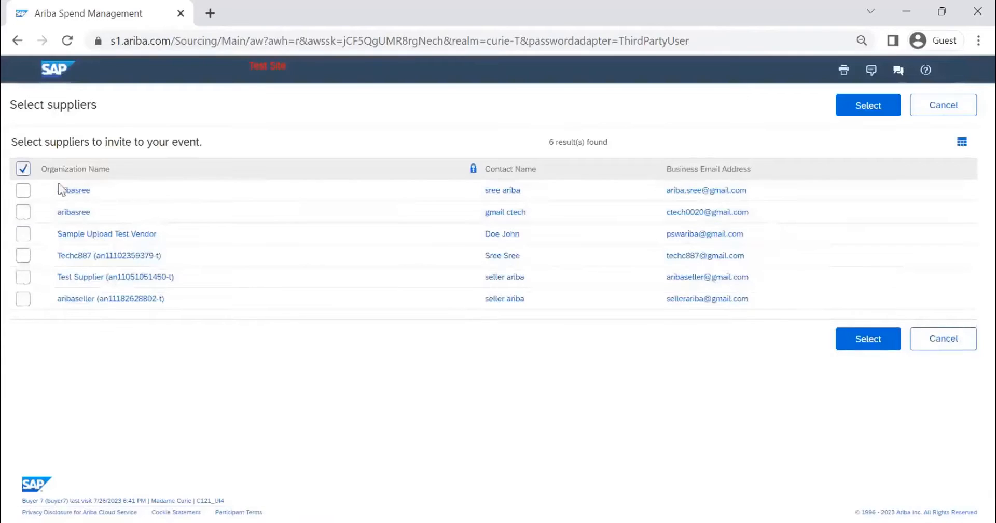
click(859, 343)
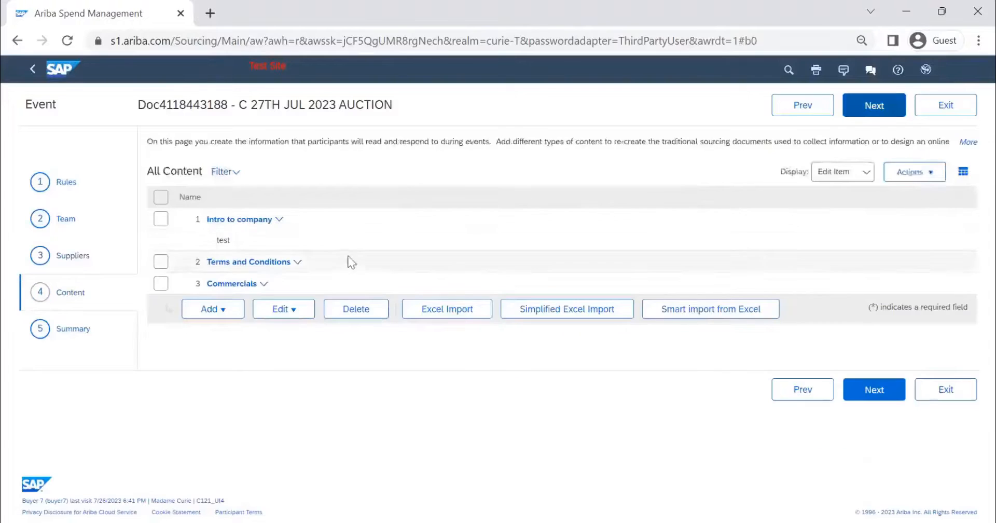
click(804, 115)
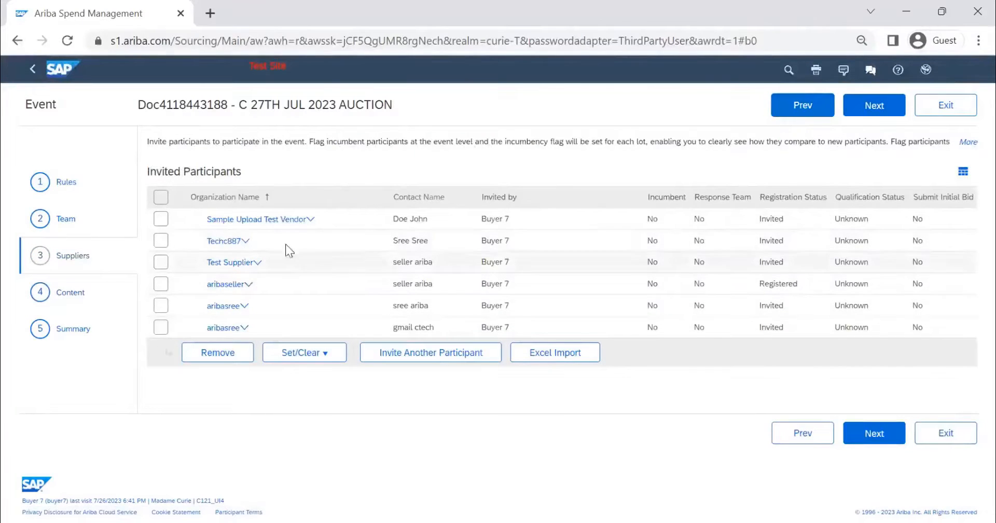
click(413, 51)
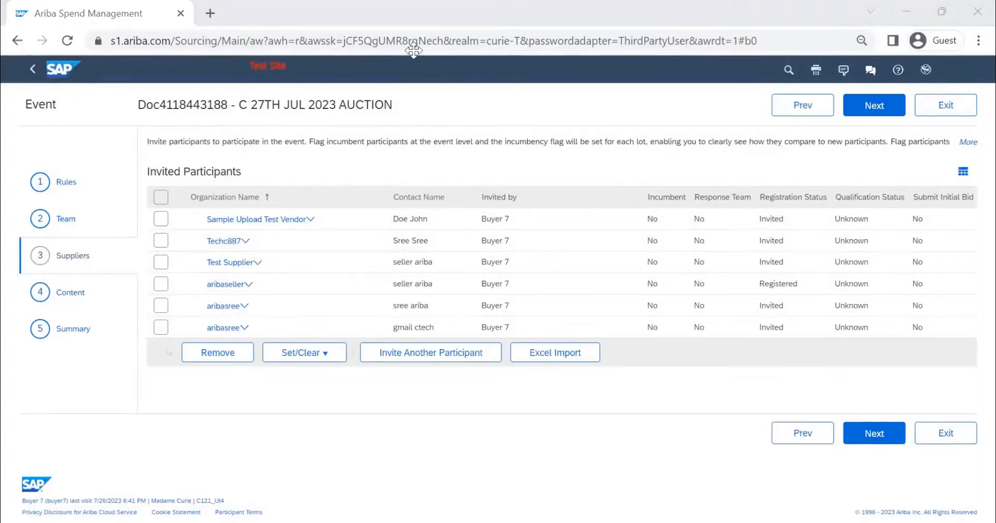
Step: Go to the Content stage and delete all existing content: Intro to company, Terms and Conditions, and Commercials
click(876, 105)
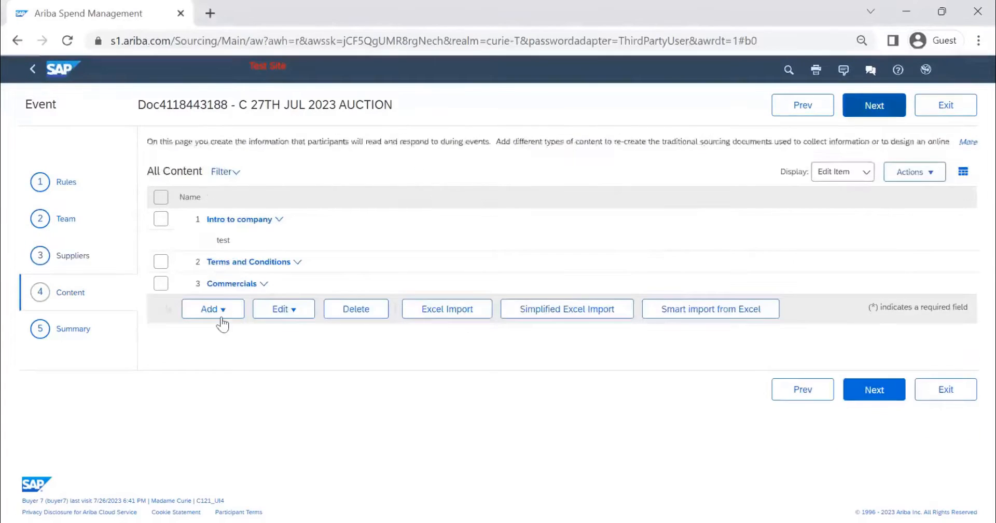
click(225, 312)
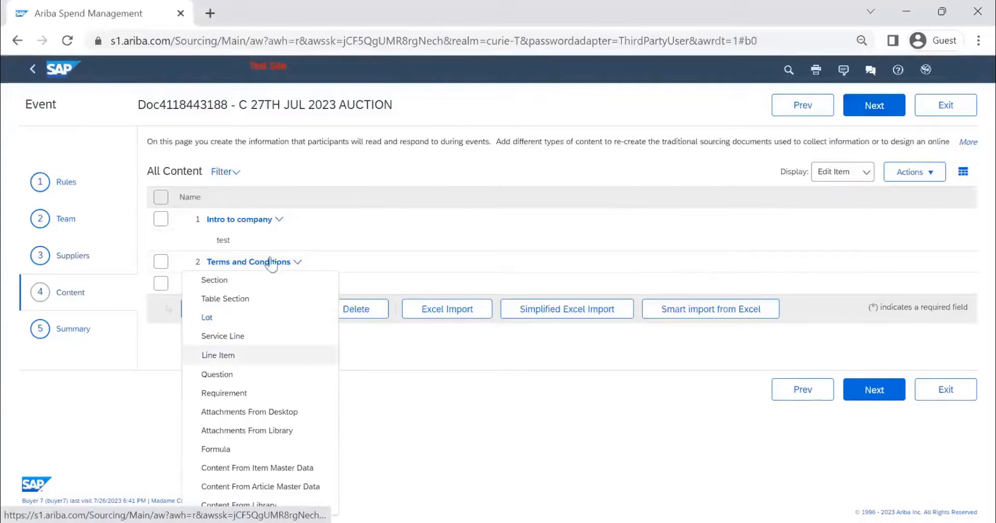
drag(149, 201, 367, 172)
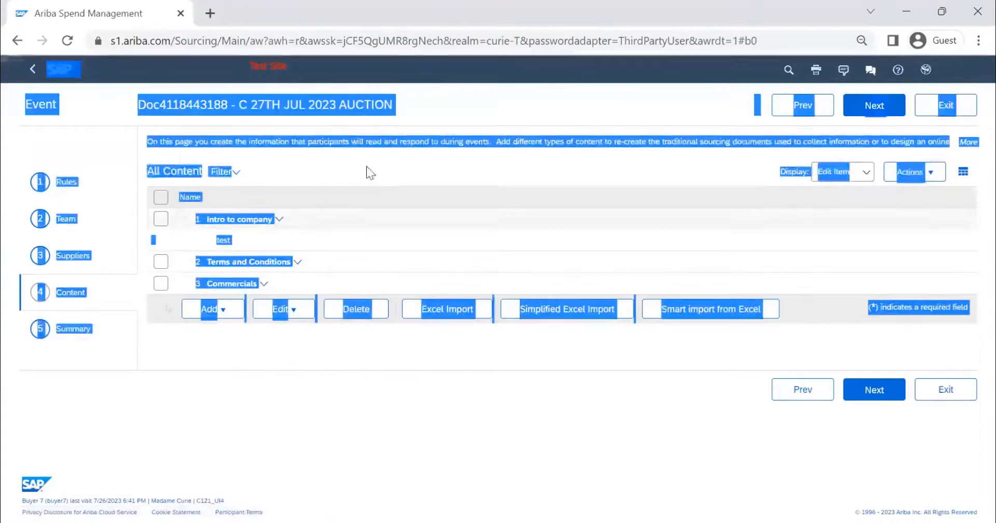
click(172, 198)
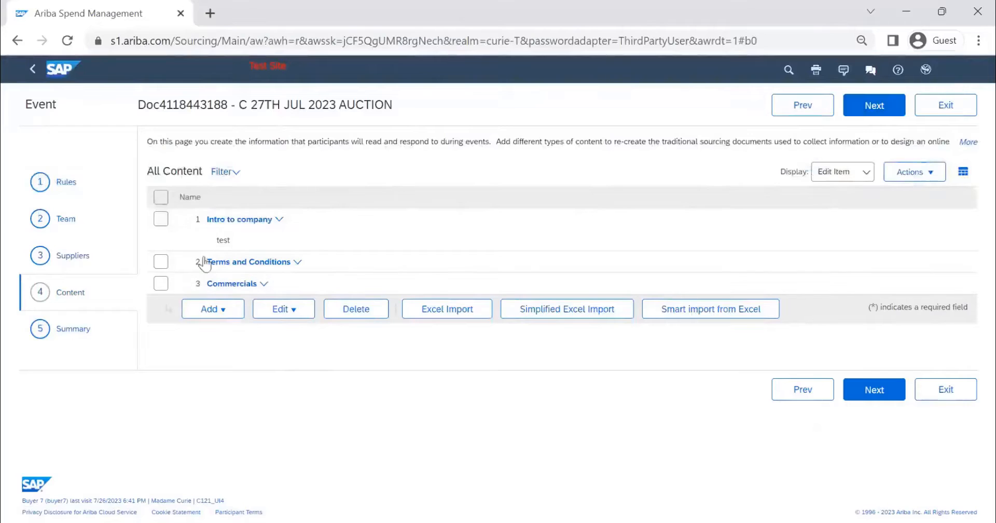
click(161, 197)
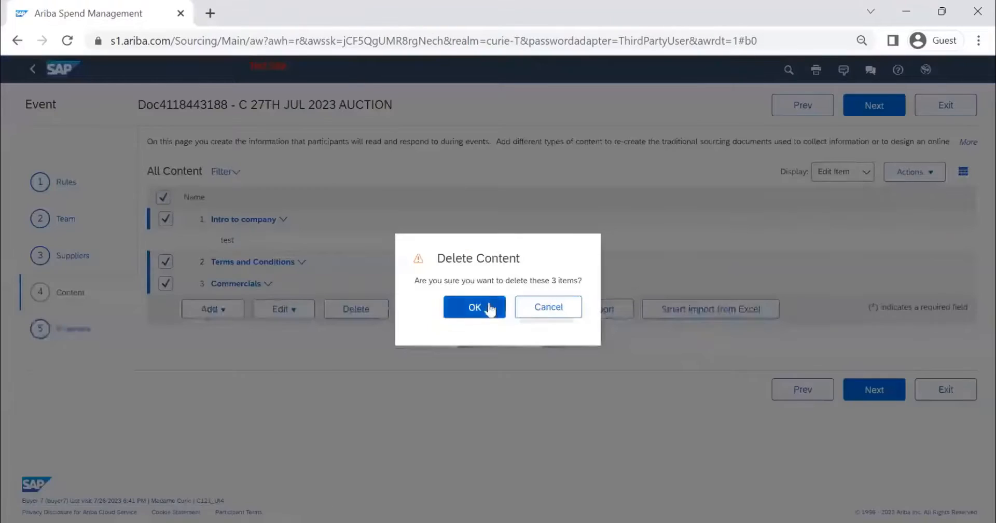
click(488, 308)
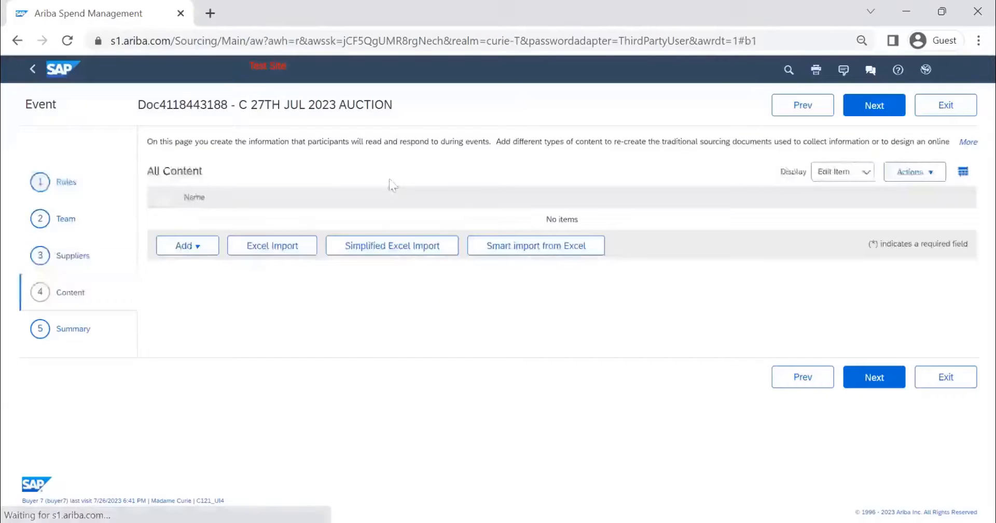
Step: Add a line item named LAPTOP and enter LAPTOP as its description
click(187, 246)
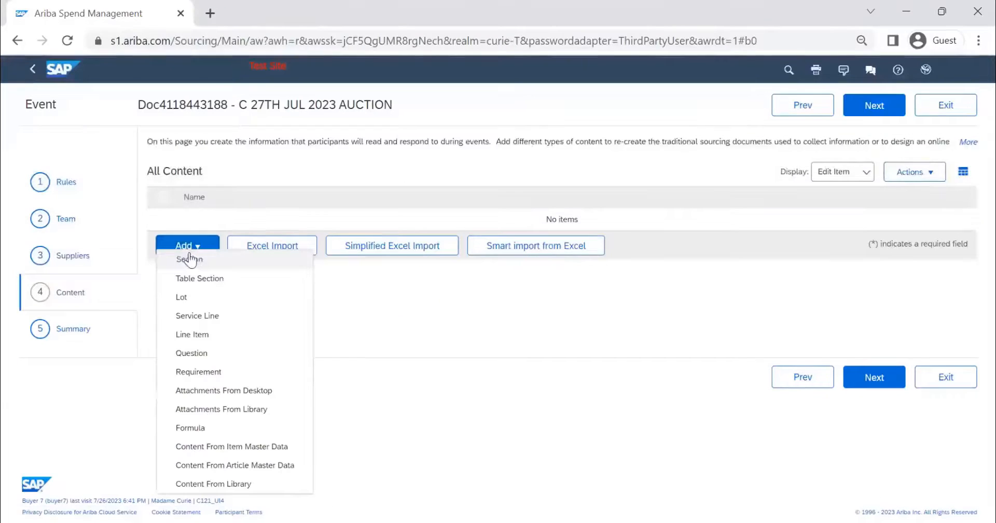
click(211, 337)
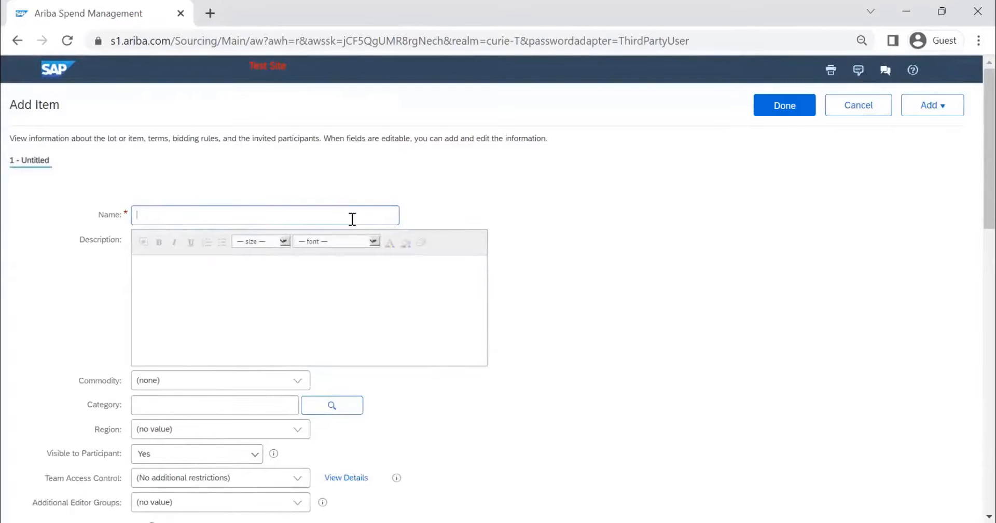
text(LAPTOP)
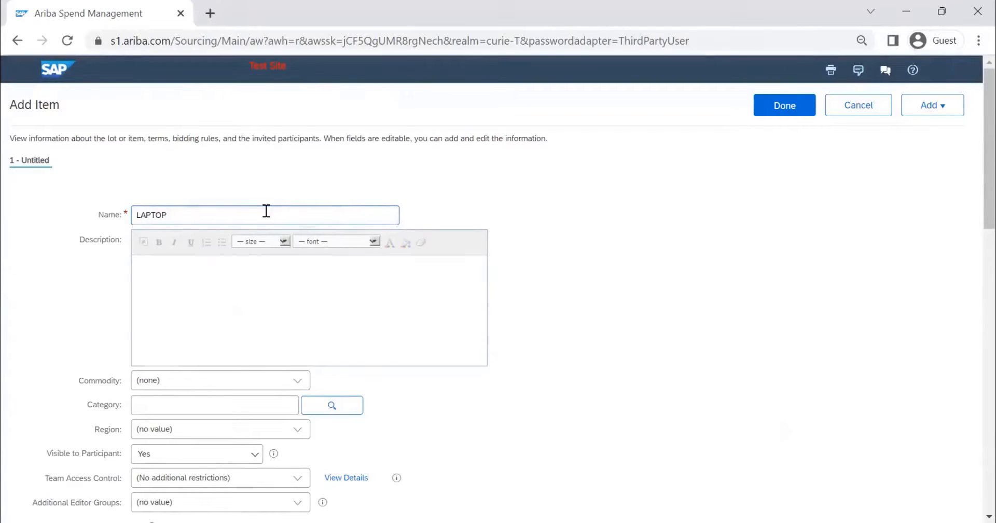
drag(264, 213, 53, 222)
key(ctrl+c)
click(172, 280)
key(ctrl+v)
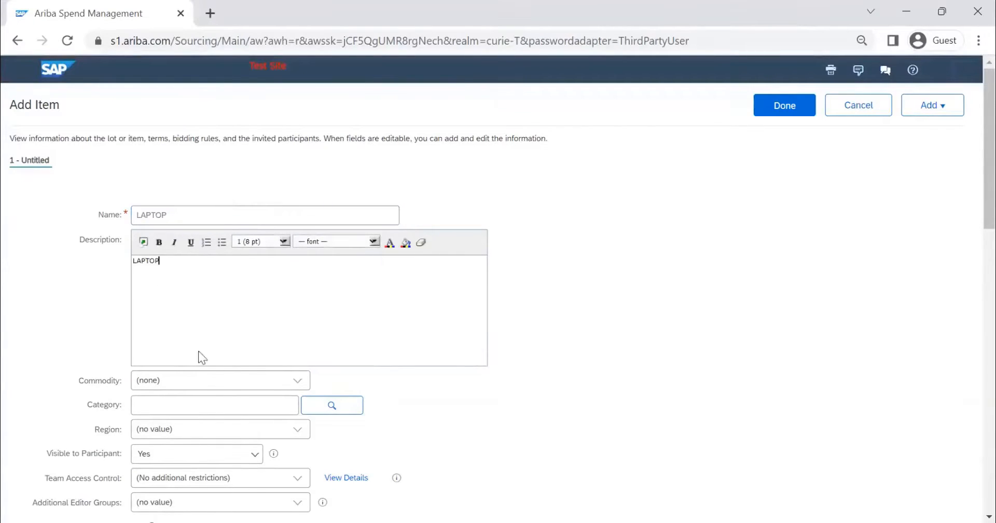
Step: Set the line item's commodity to Laptop 1022
scroll(198, 350, down, 2)
click(297, 307)
click(257, 380)
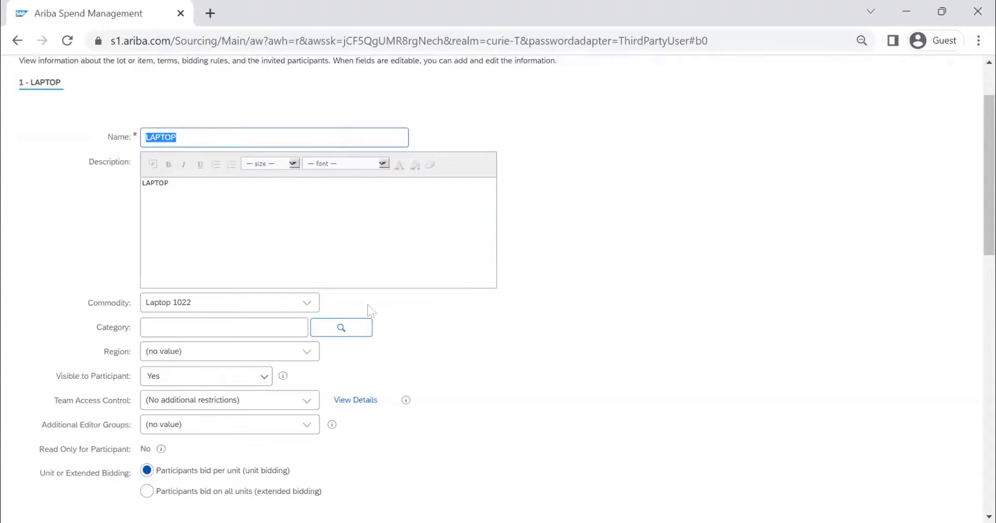
Step: Set the LAPTOP line item's quantity to 10 each in the item terms
scroll(409, 334, down, 6)
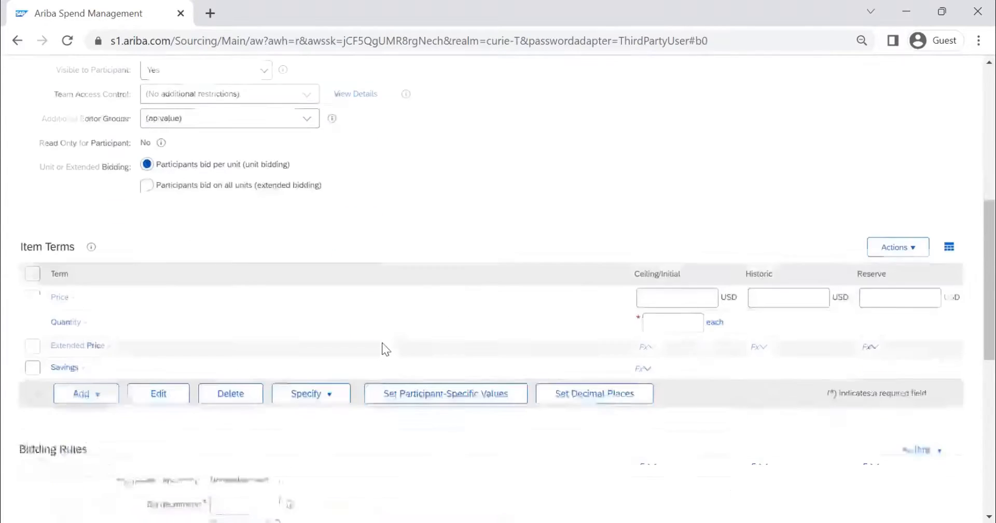
scroll(372, 340, up, 3)
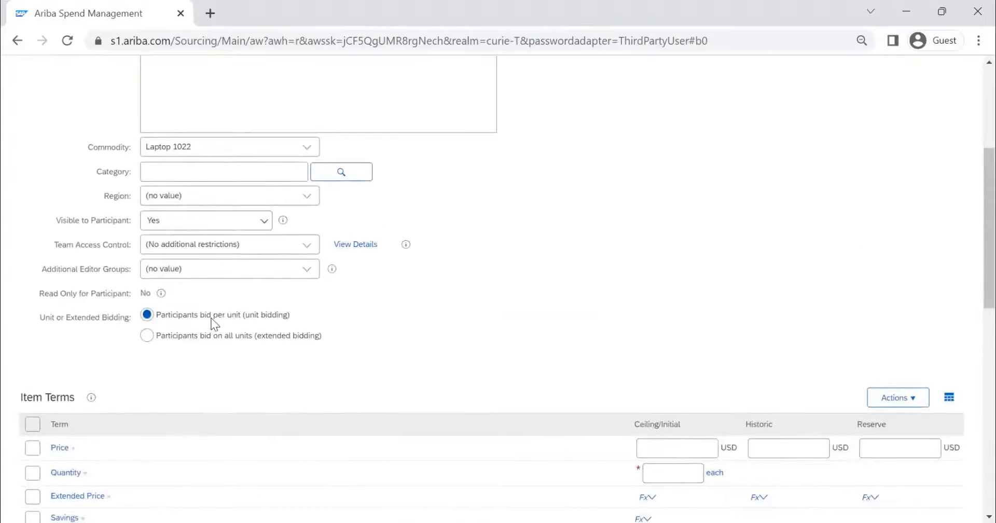
scroll(225, 324, up, 3)
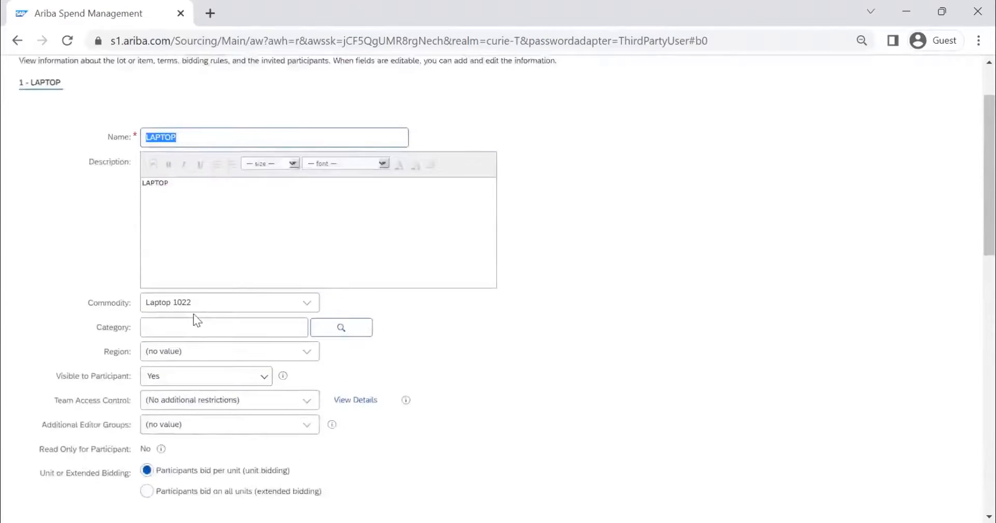
scroll(196, 318, down, 3)
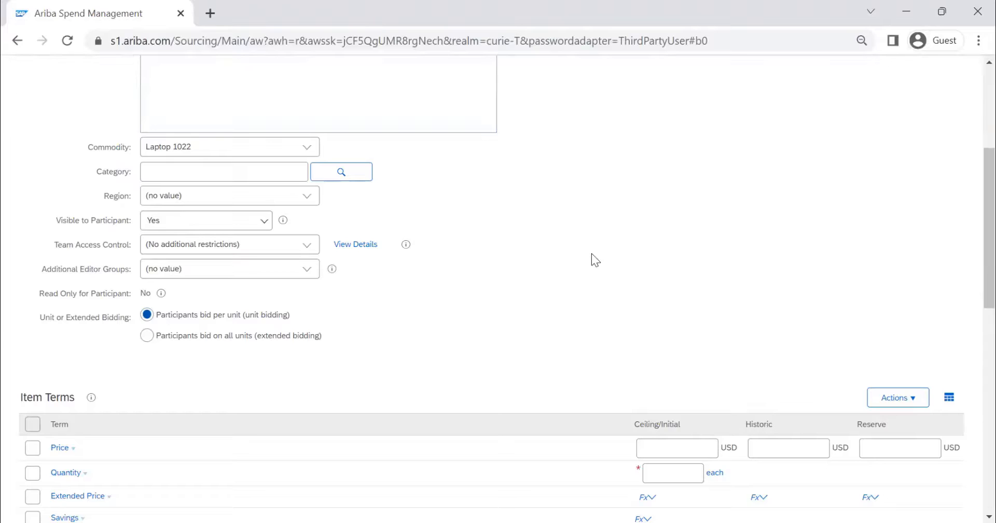
scroll(567, 278, down, 1)
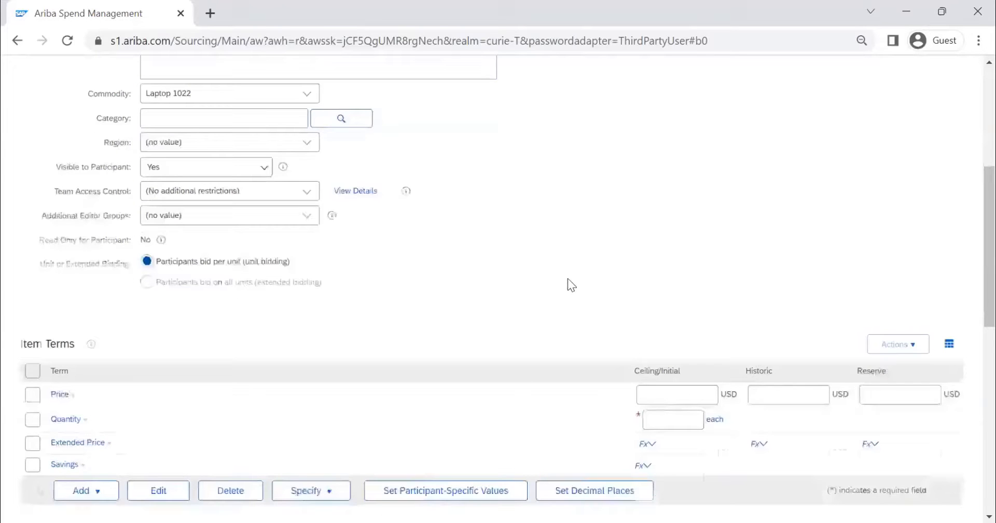
scroll(567, 278, down, 5)
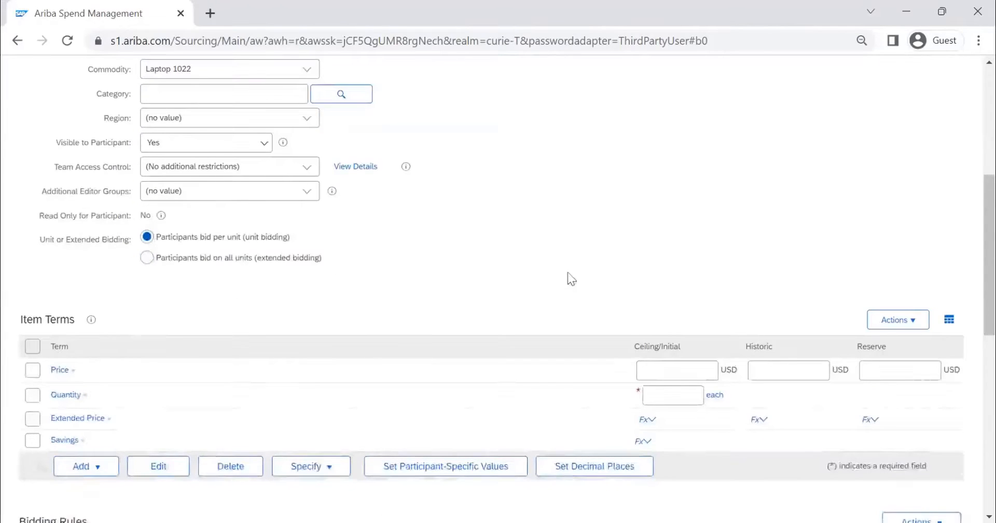
click(675, 164)
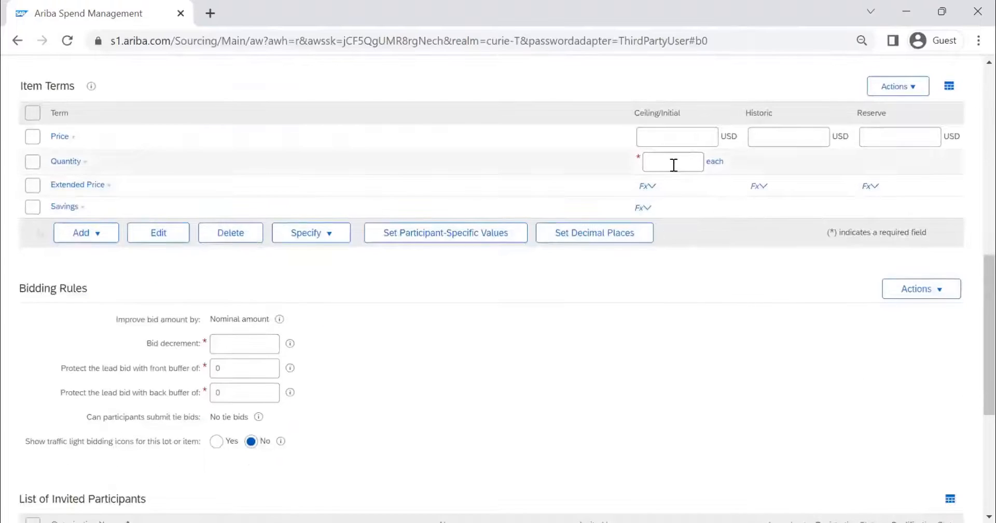
text(10)
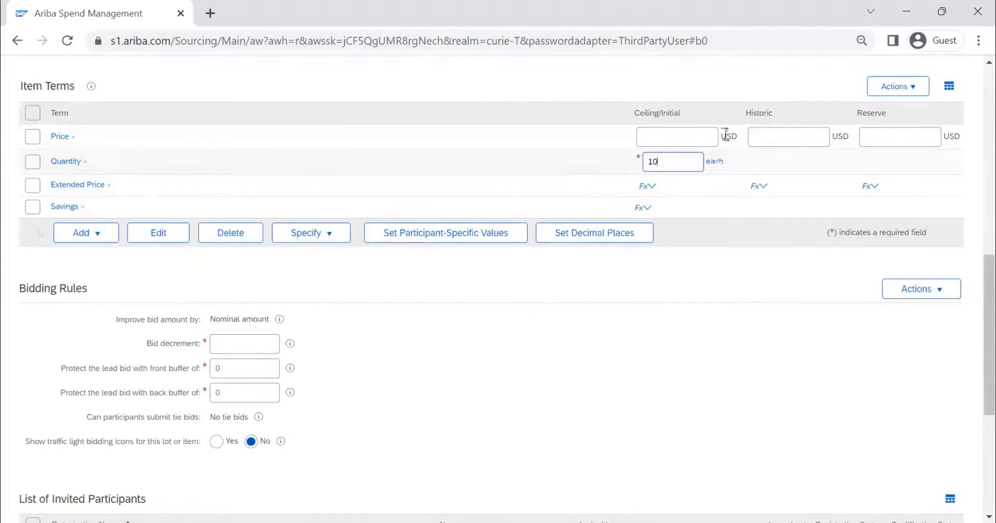
Step: Set the item's historic price to 10000 USD and ceiling price to 5000 USD, and recalculate the item terms
scroll(712, 114, up, 2)
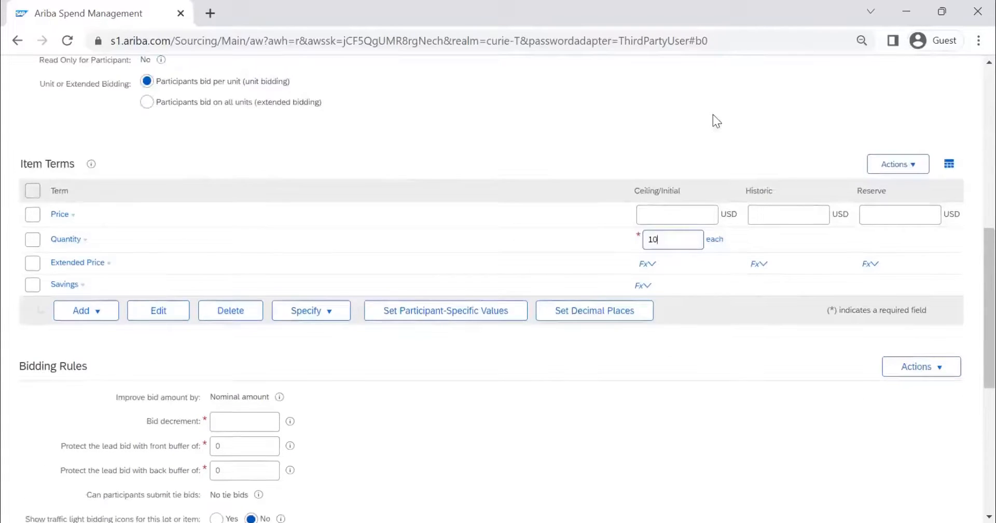
click(776, 218)
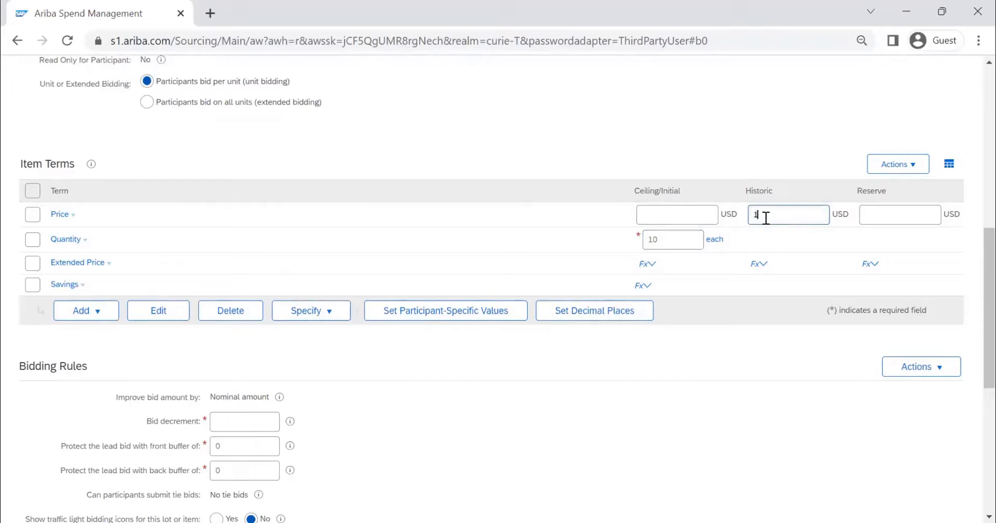
text(10000)
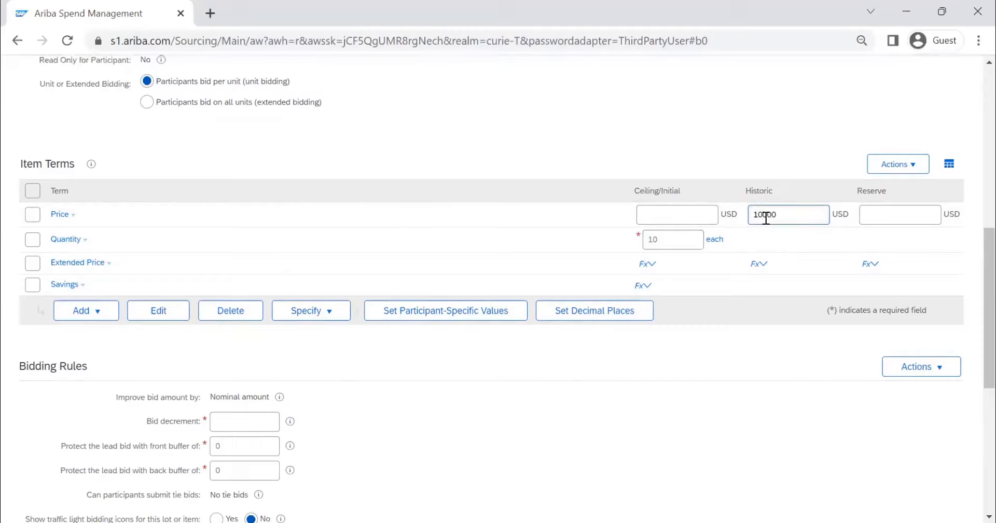
click(681, 215)
text(5000)
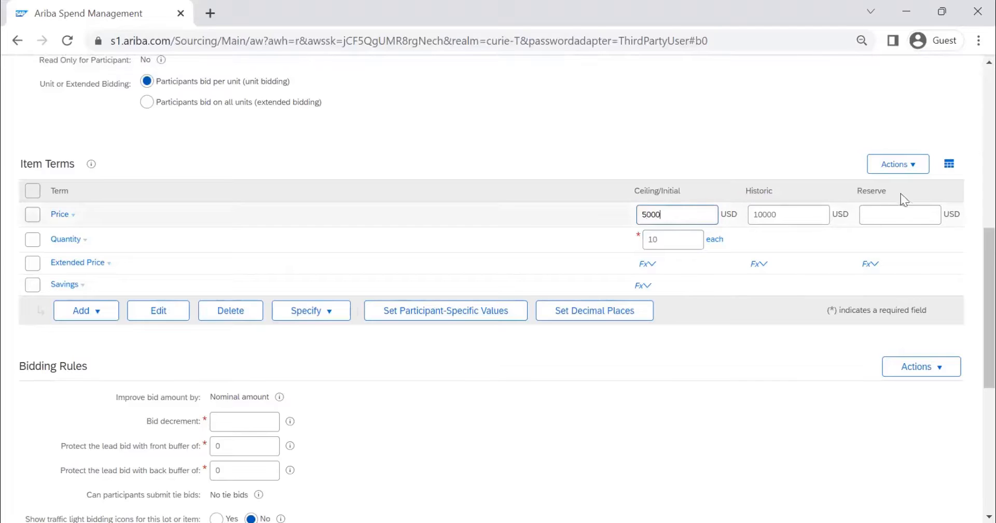
click(901, 167)
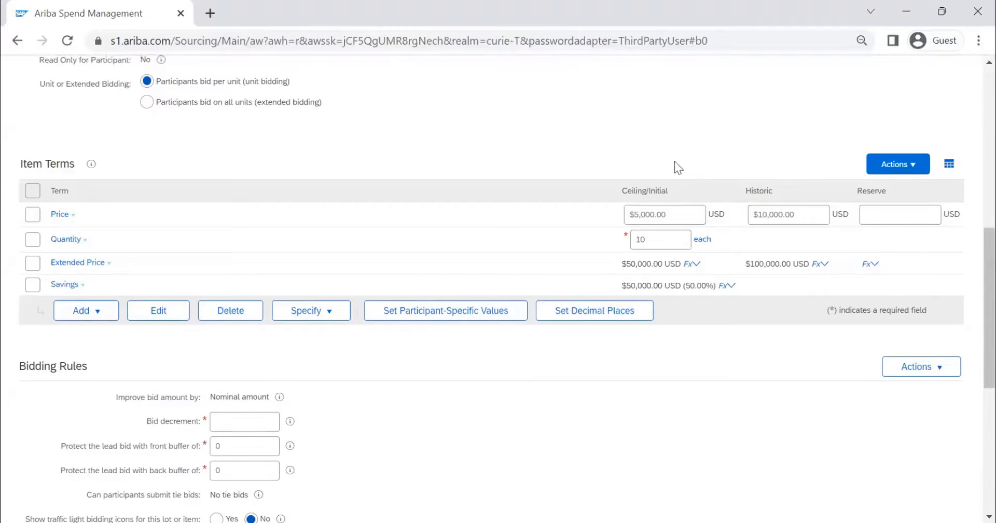
Step: Set the bid decrement to 100 and the lead bid's front and back protection buffers to 1000 each
scroll(674, 161, down, 3)
scroll(241, 267, up, 2)
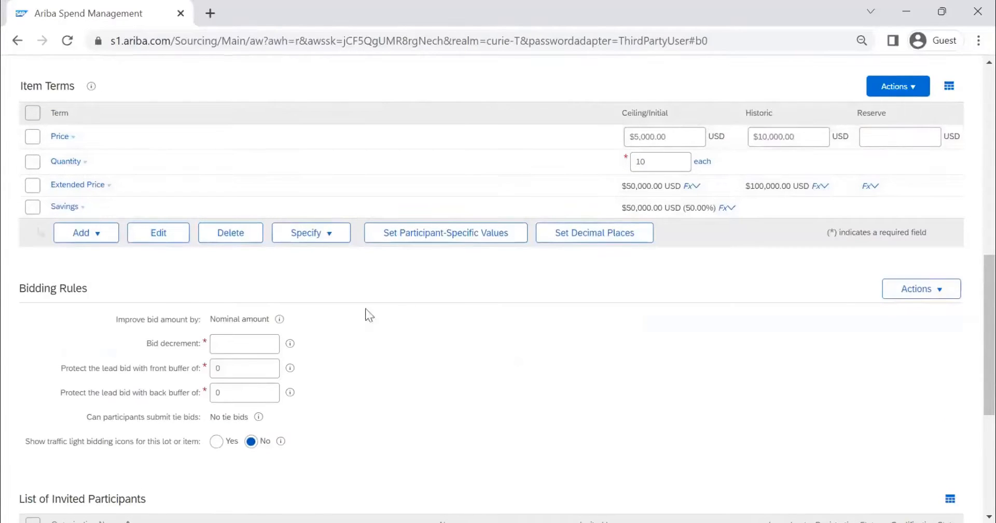
click(262, 343)
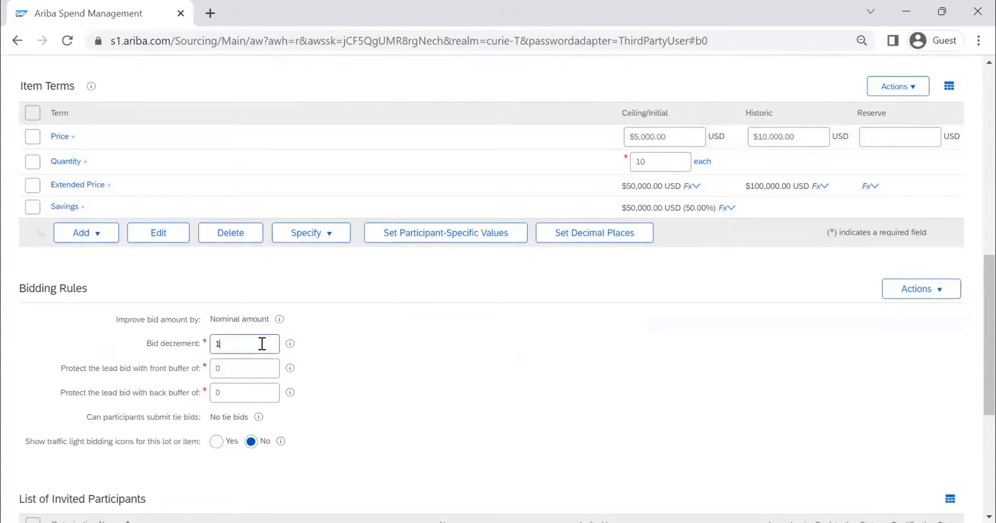
text(100)
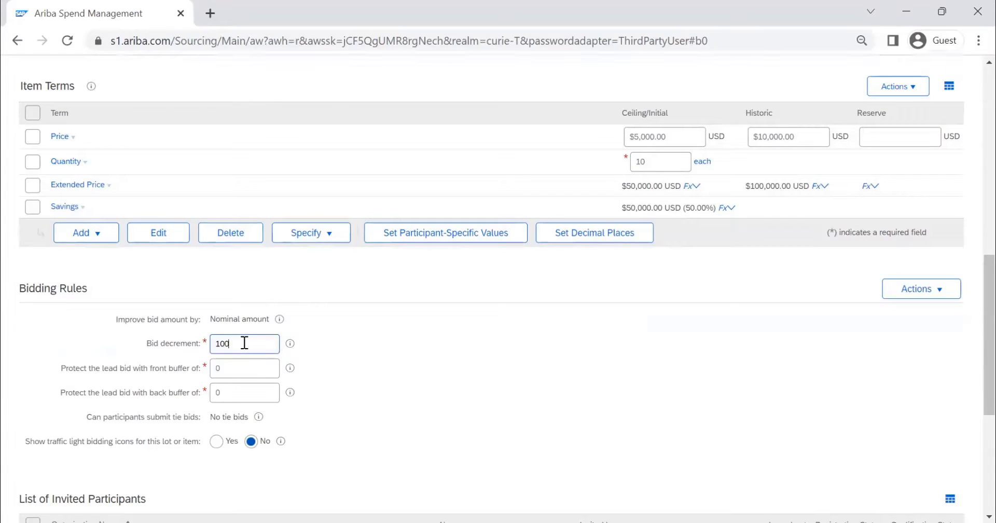
key(Tab)
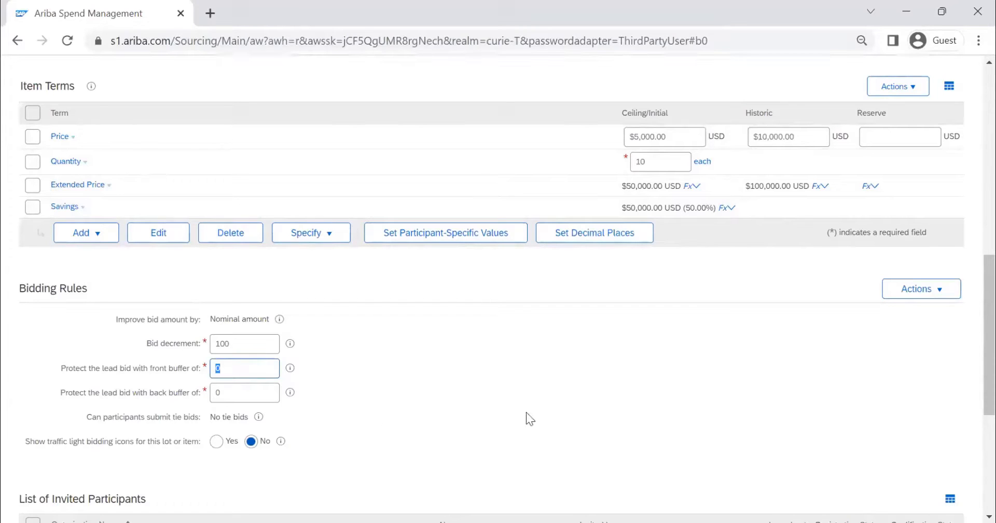
text(1000)
double_click(222, 391)
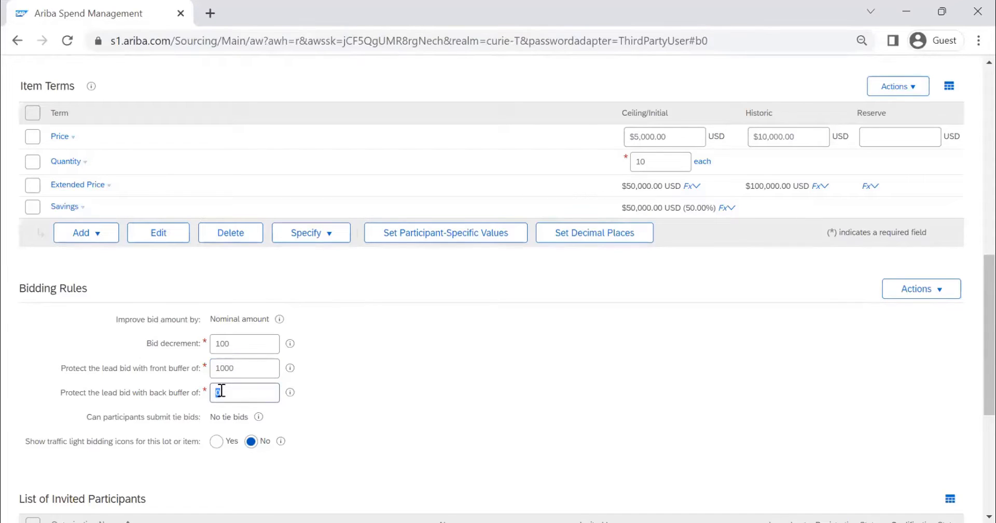
text(1000)
Step: Enable traffic light bidding icons for the item and show the green icon for the best bid only
scroll(363, 349, down, 1)
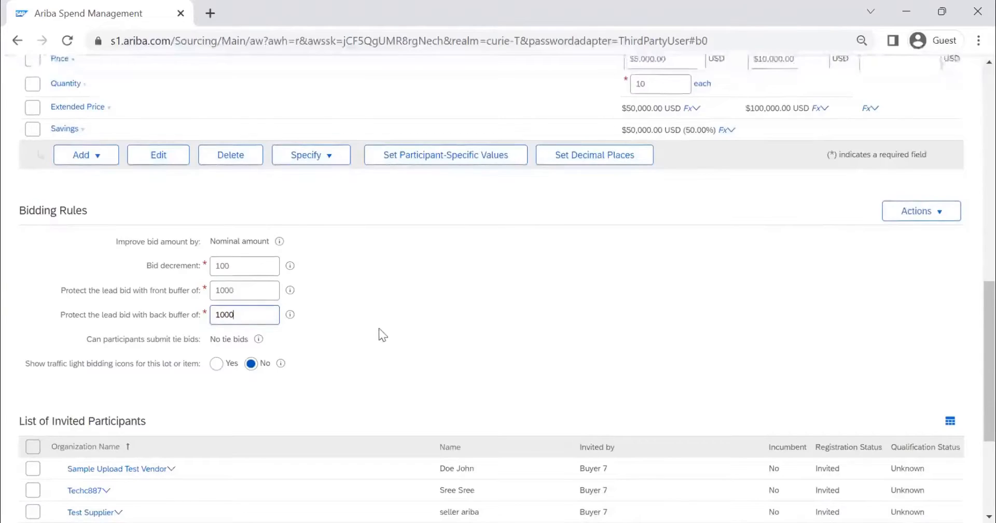
scroll(371, 319, down, 1)
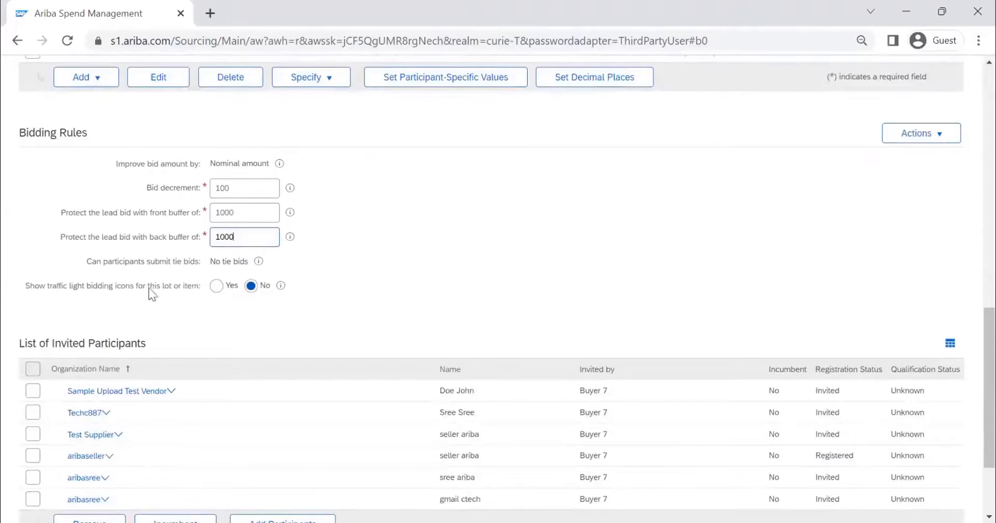
click(216, 287)
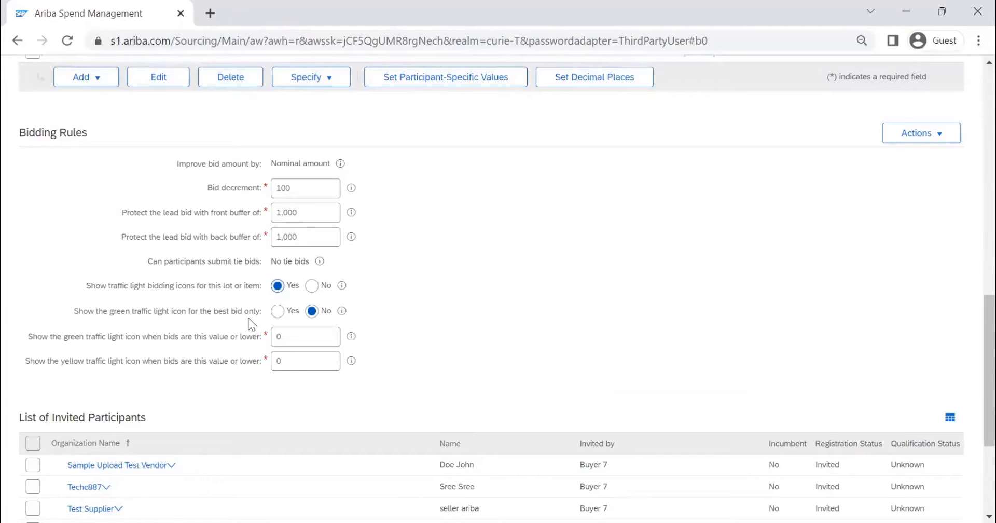
click(278, 311)
Step: Set the green traffic light value to 50 and the yellow one to 100, and check the green setting's help text
double_click(300, 335)
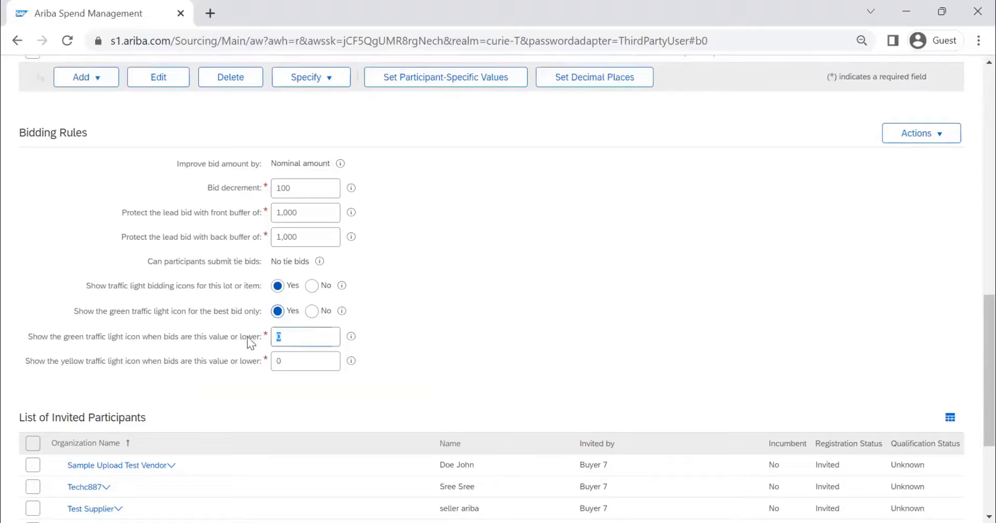
text(50)
key(Tab)
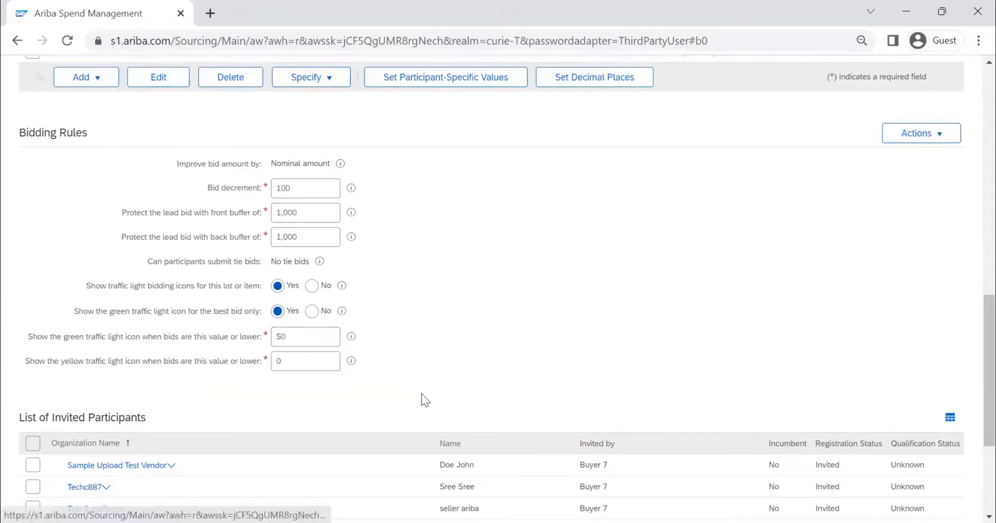
key(Tab)
text(100)
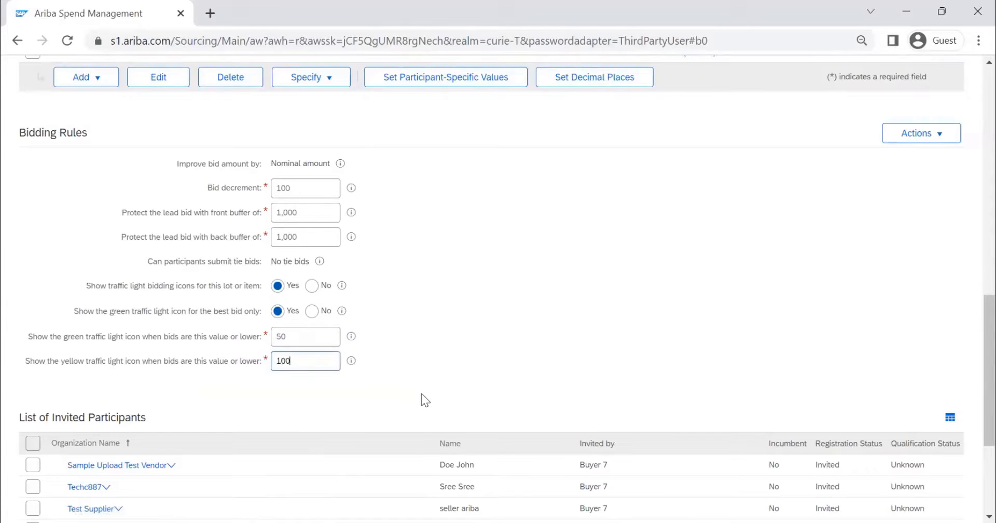
click(351, 338)
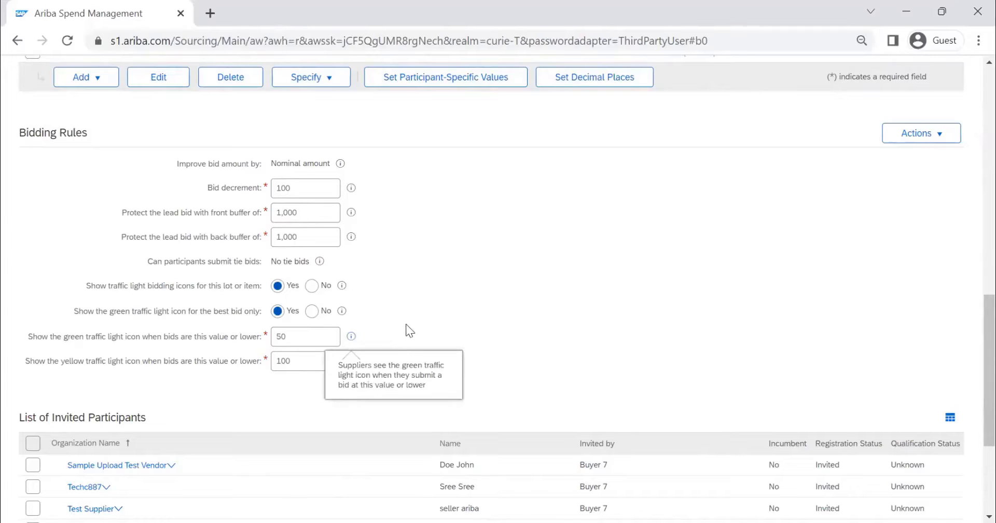
Step: Finish editing the LAPTOP line item and proceed from the Content stage to the event Summary
scroll(406, 323, down, 4)
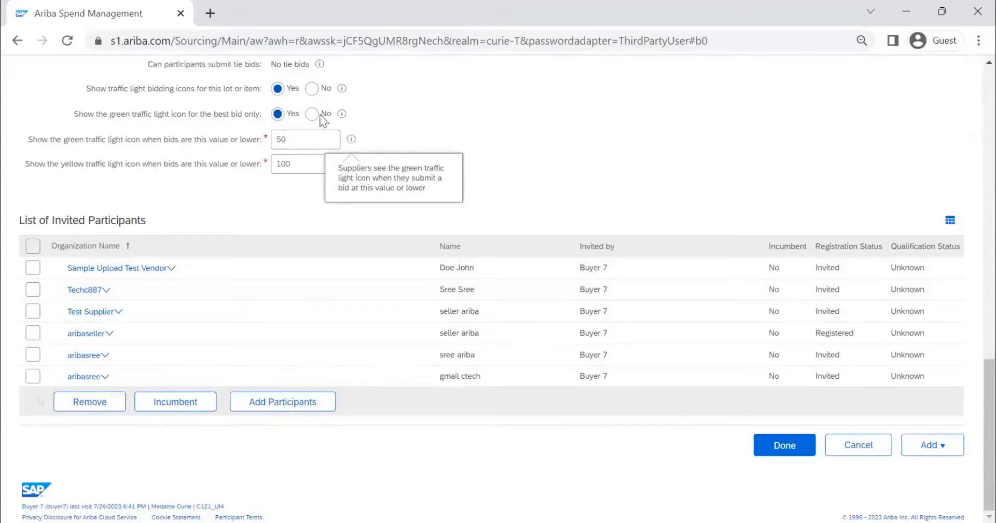
scroll(501, 142, up, 15)
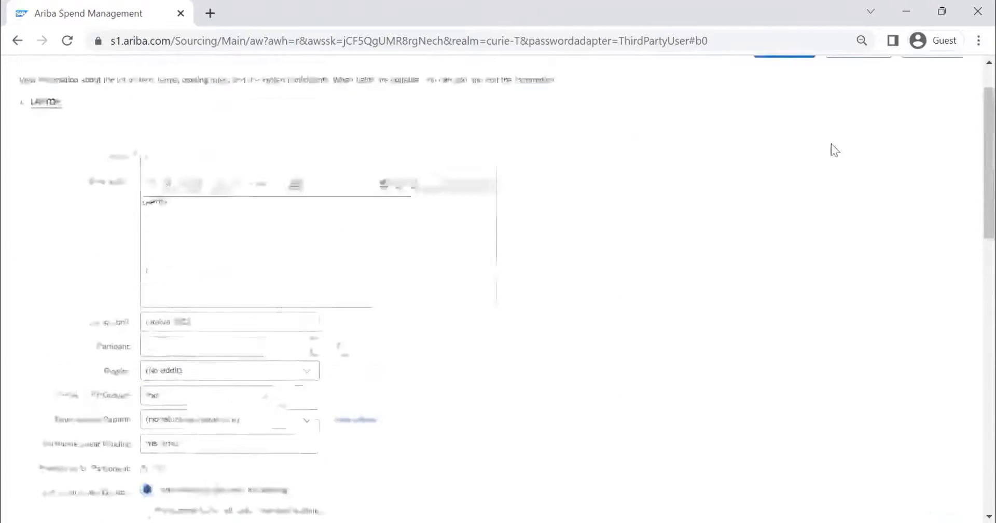
click(791, 109)
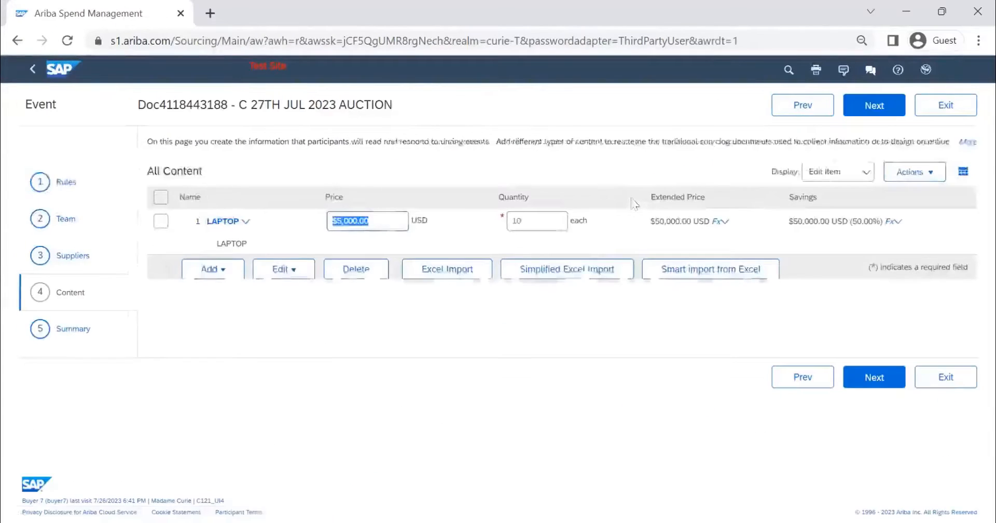
click(838, 119)
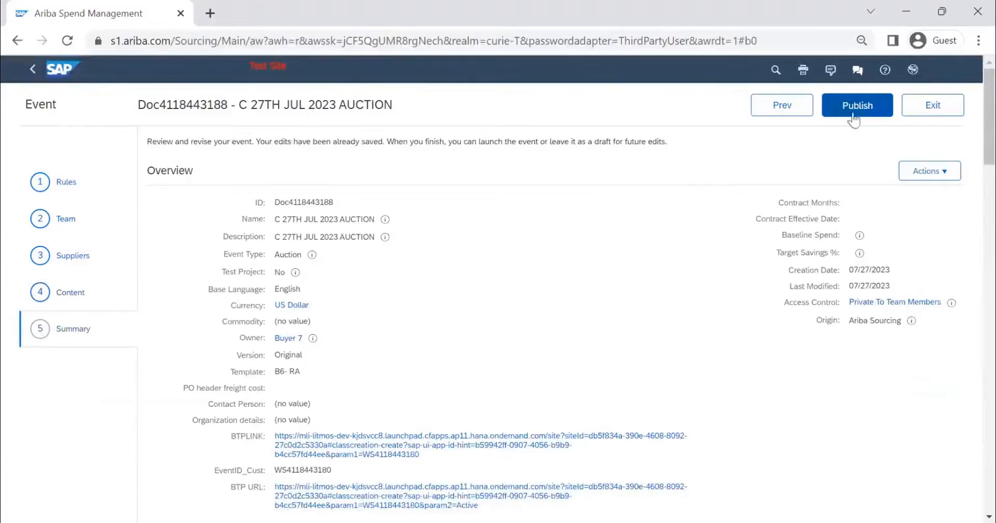
Step: Return to the Content stage and preview the event as the participant from the aribaseller organization
click(924, 176)
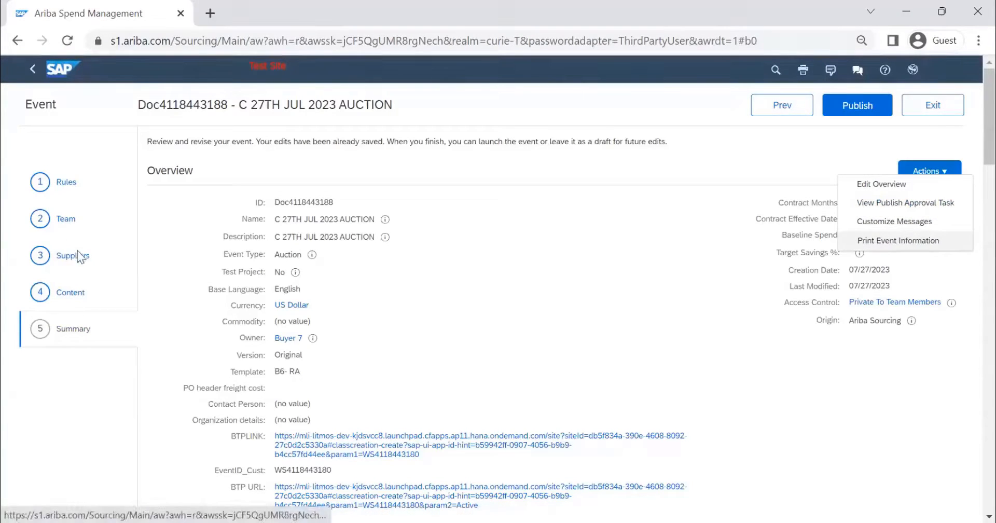
click(66, 293)
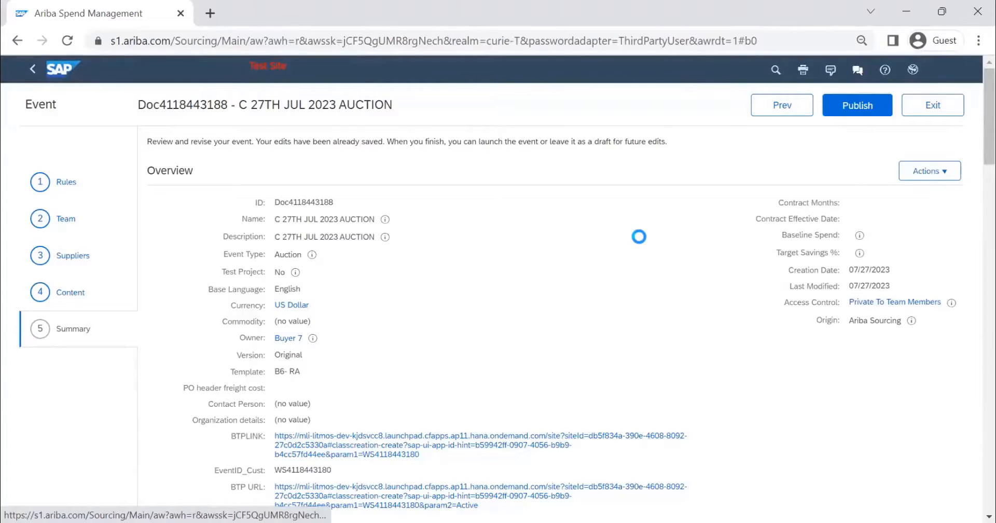
click(913, 176)
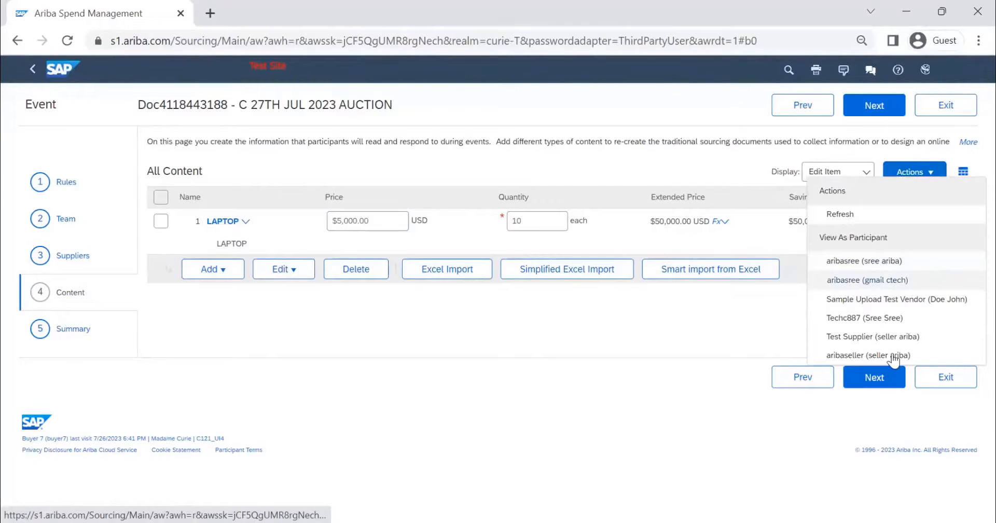
click(891, 357)
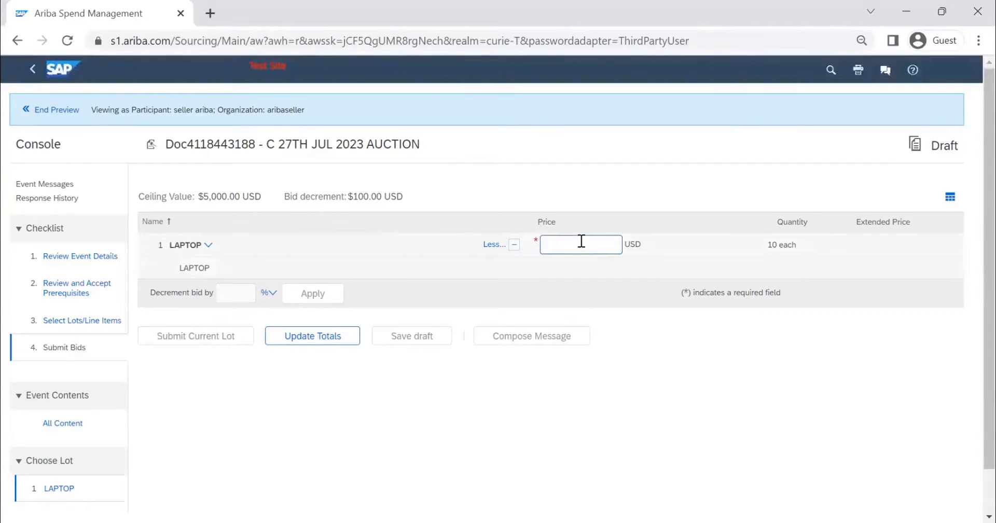
Step: Test a LAPTOP bid price of 9000 USD in the participant preview, update the totals, and end the preview
text(9000)
click(313, 336)
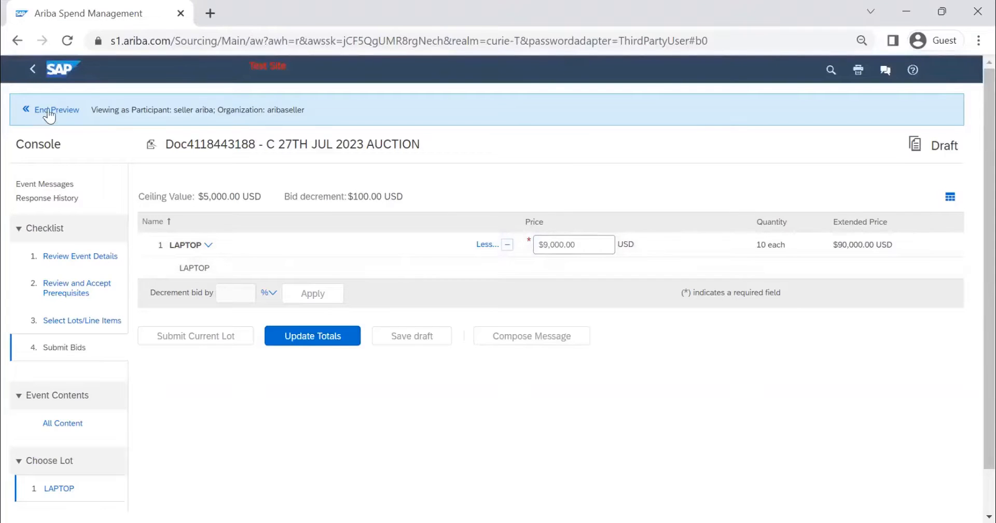
click(66, 113)
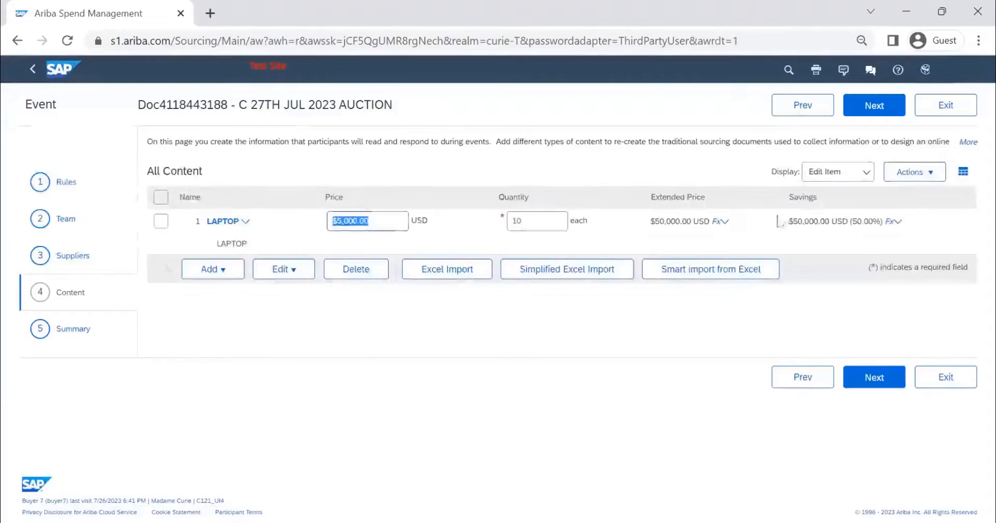
Step: Proceed to the event Summary, then switch to the supplier's Business Network window and open Ariba Proposals and Questionnaires
click(876, 115)
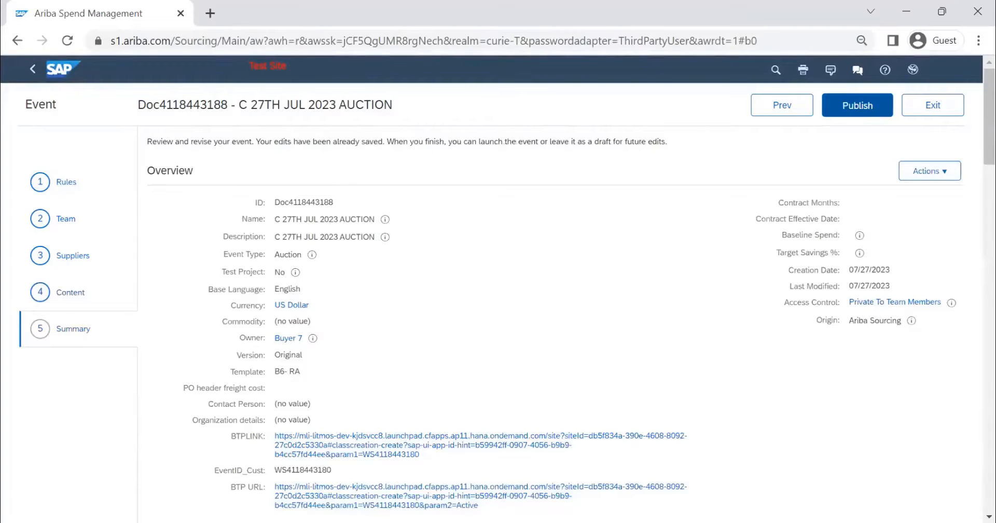
key(alt+Tab)
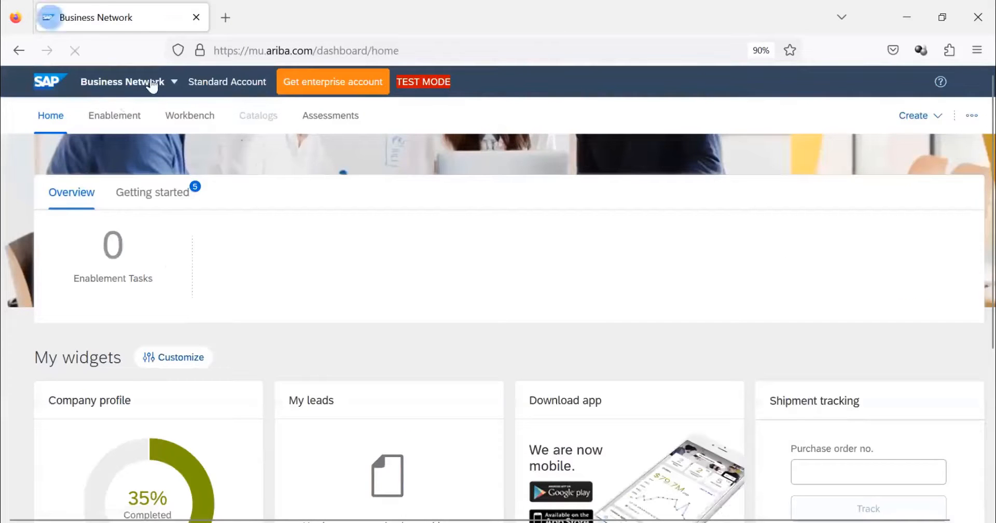
click(153, 87)
click(147, 154)
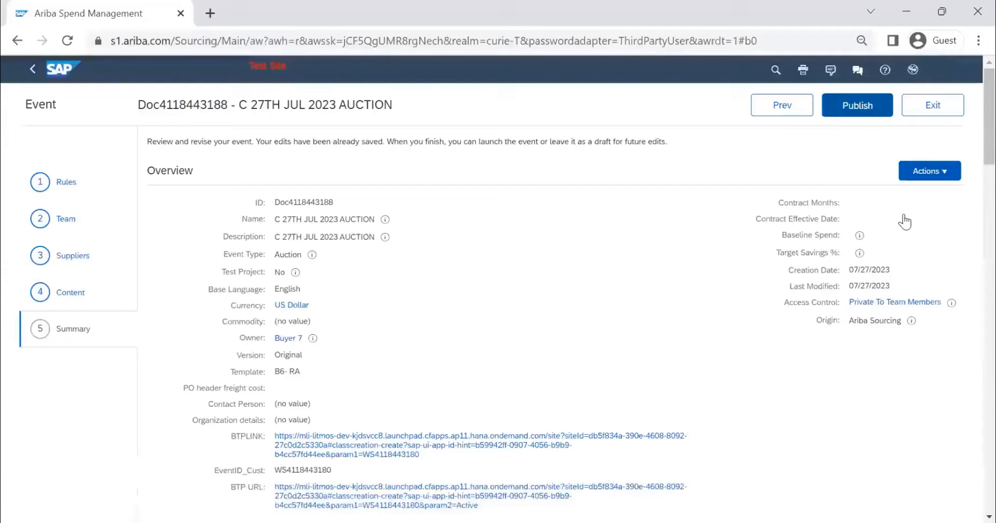
Step: Switch back to the buyer's window, inspect the approval flow and history of the event's publish approval task, and exit the task
click(925, 171)
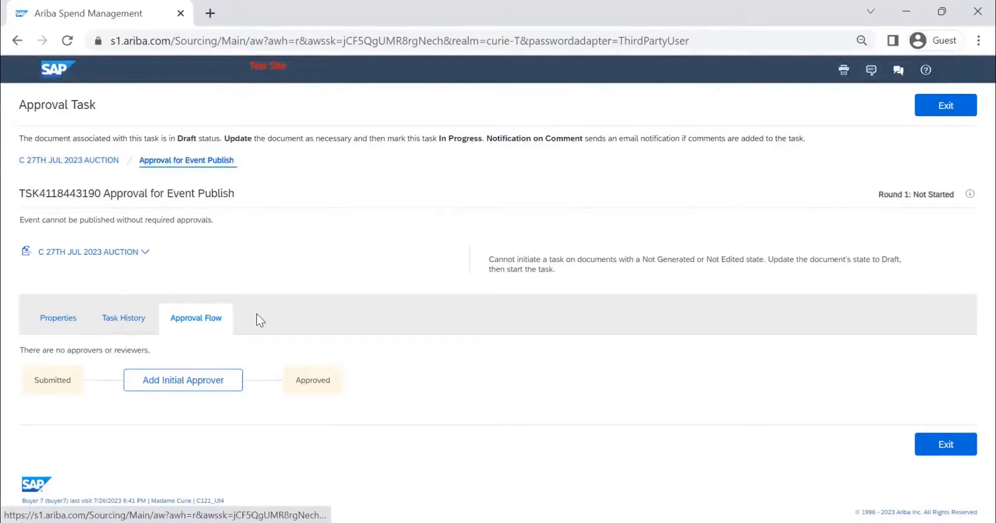
click(222, 319)
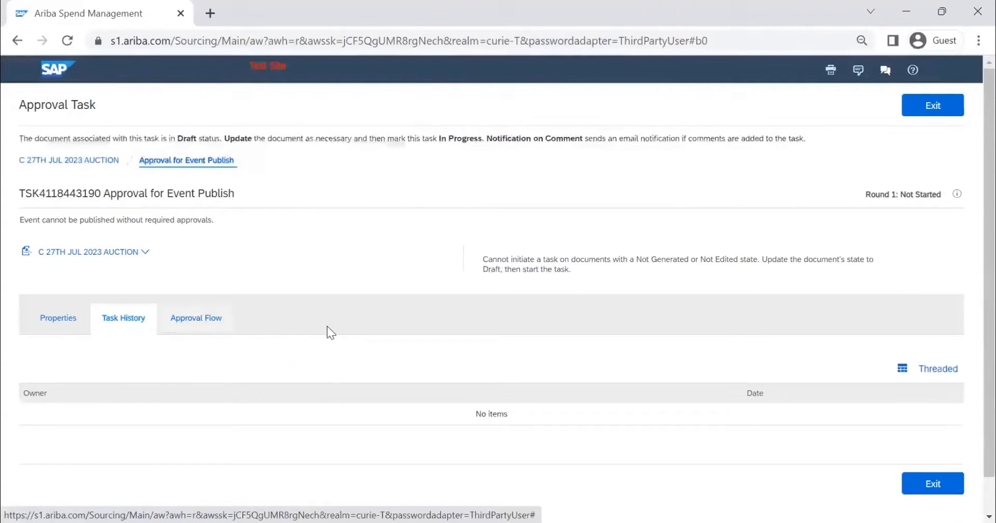
click(937, 115)
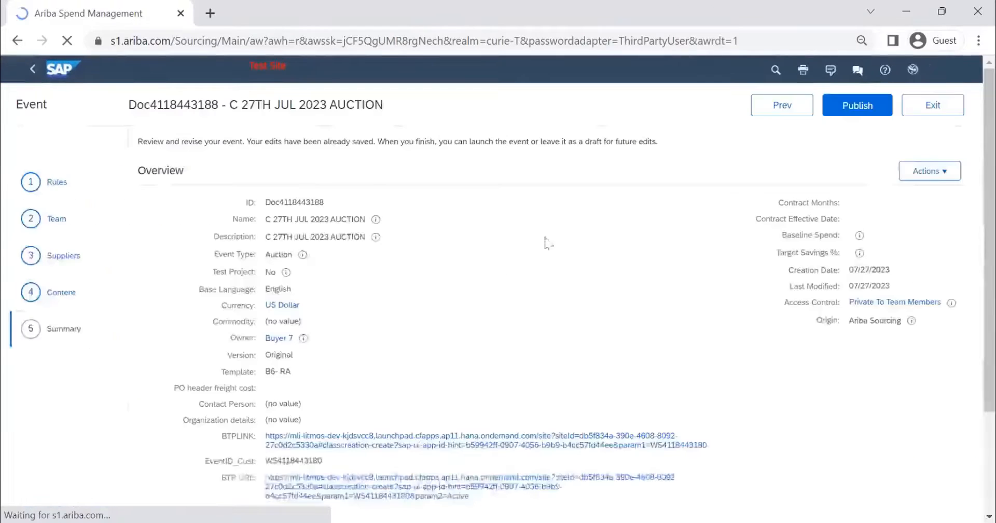
Step: Review the timing rules in the event Summary and check the event's overview details on the Edit Event page
scroll(362, 311, down, 7)
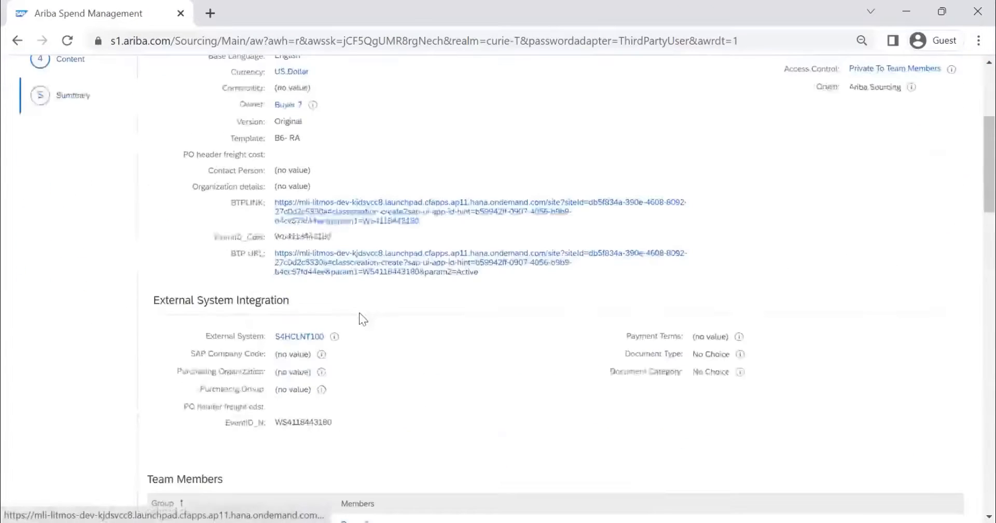
scroll(359, 314, down, 6)
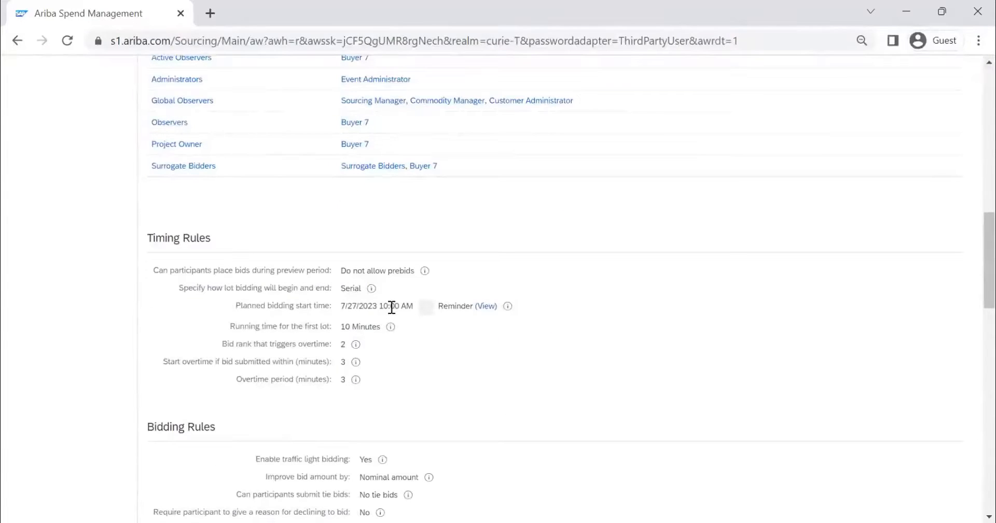
scroll(425, 305, up, 13)
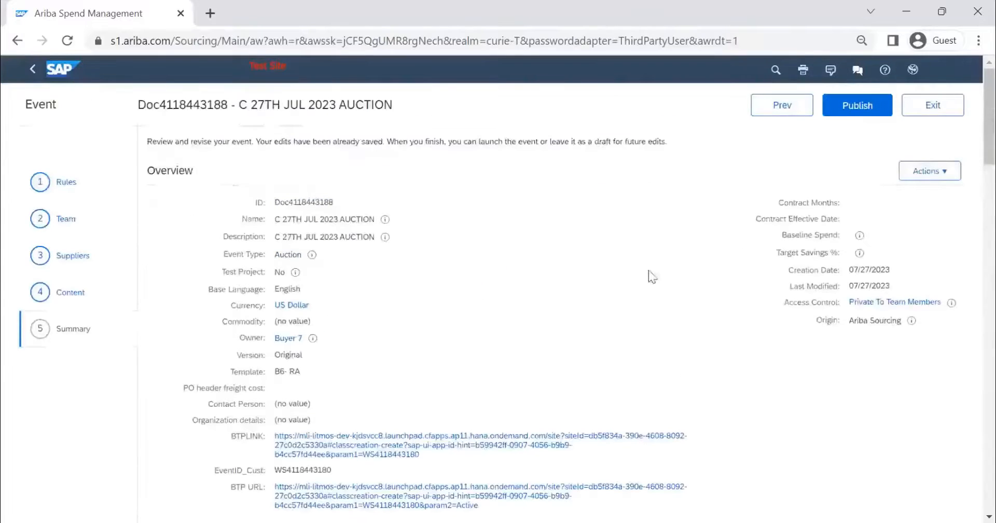
click(928, 176)
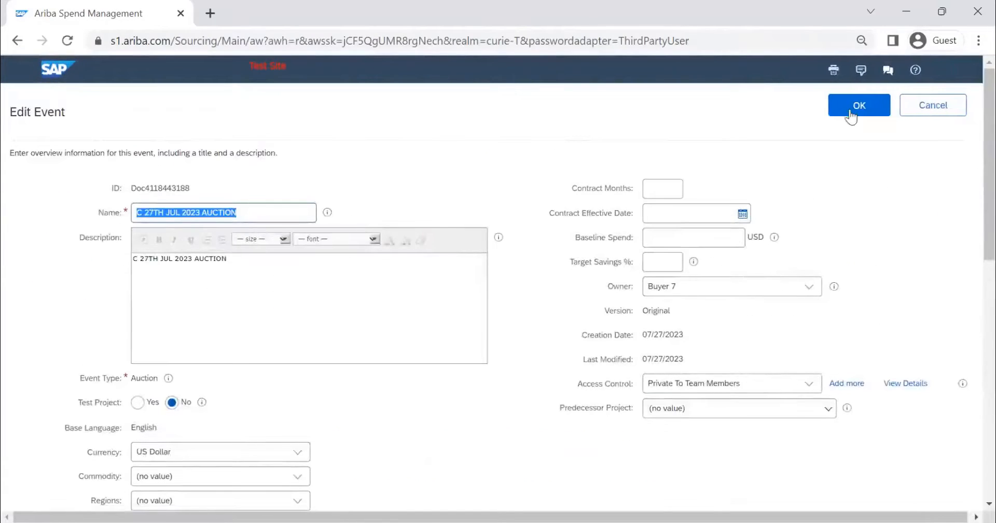
click(836, 114)
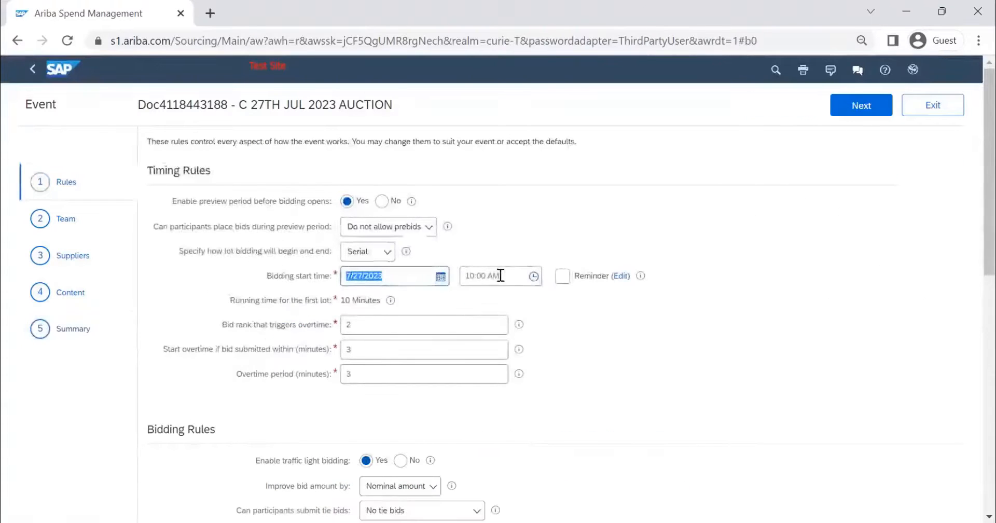
Step: Set the bidding start time in the Timing Rules to 8:25 AM on 7/27/2023
click(535, 276)
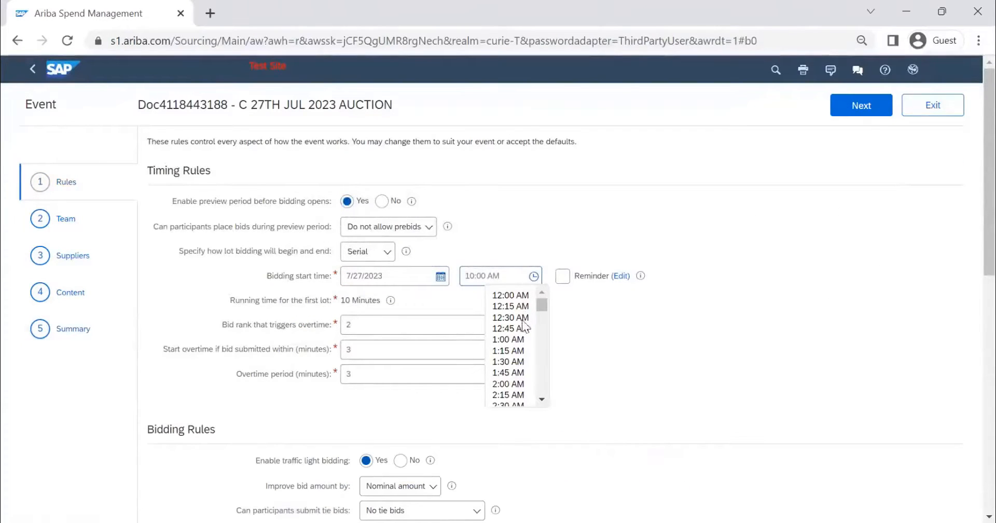
scroll(512, 311, down, 3)
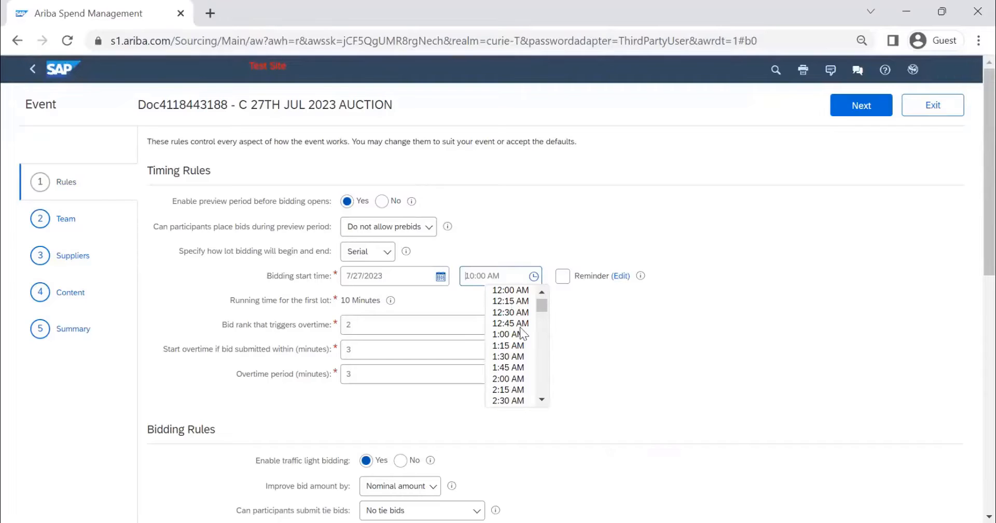
scroll(520, 332, down, 3)
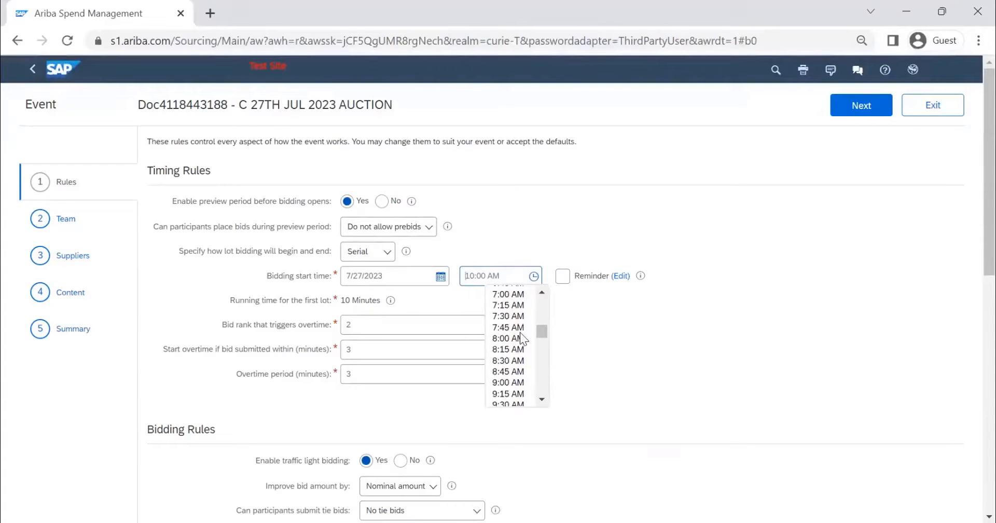
click(510, 351)
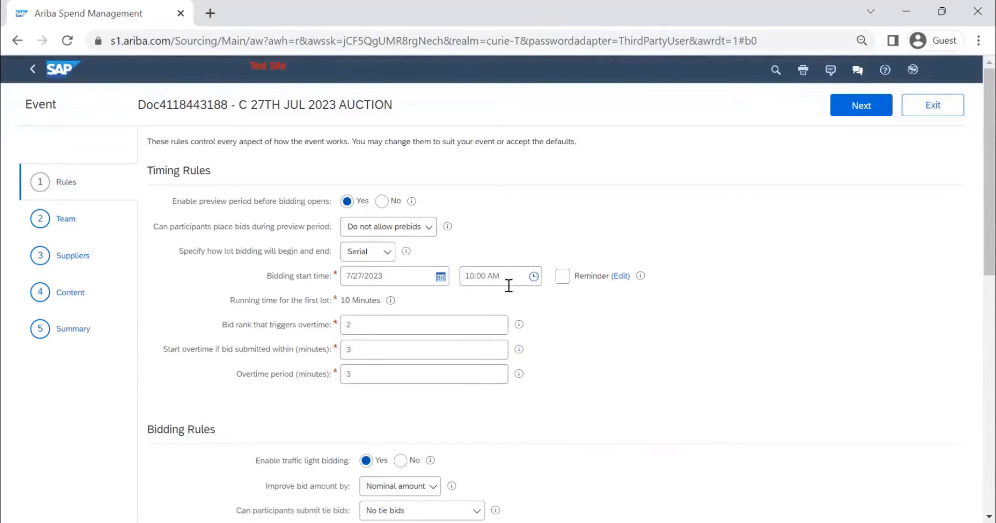
click(474, 278)
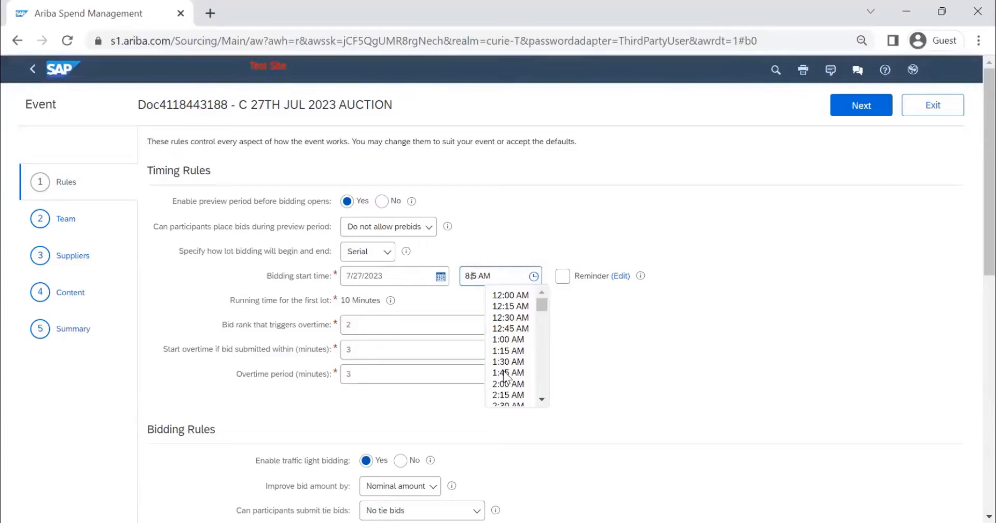
text(:2)
click(716, 265)
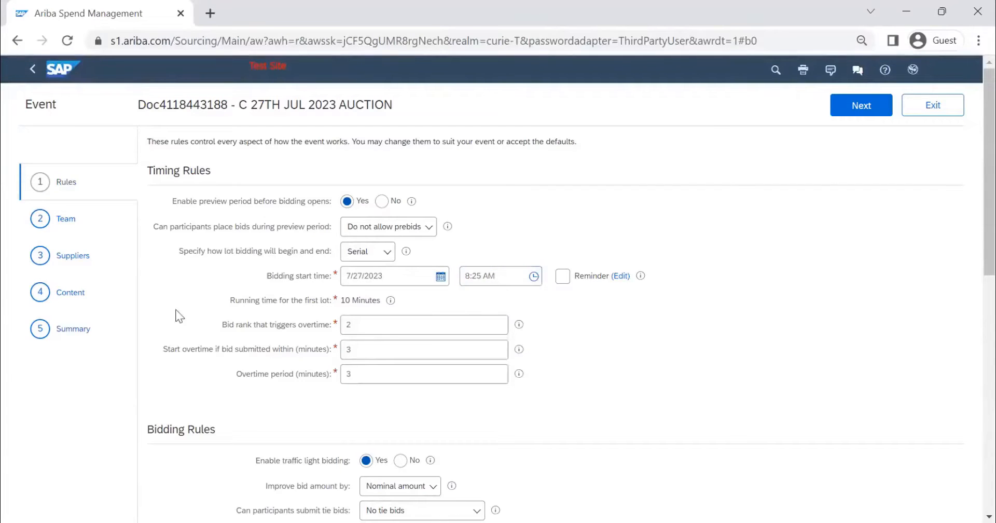
Step: Publish the auction event from its Summary stage and open the published event for monitoring
click(85, 328)
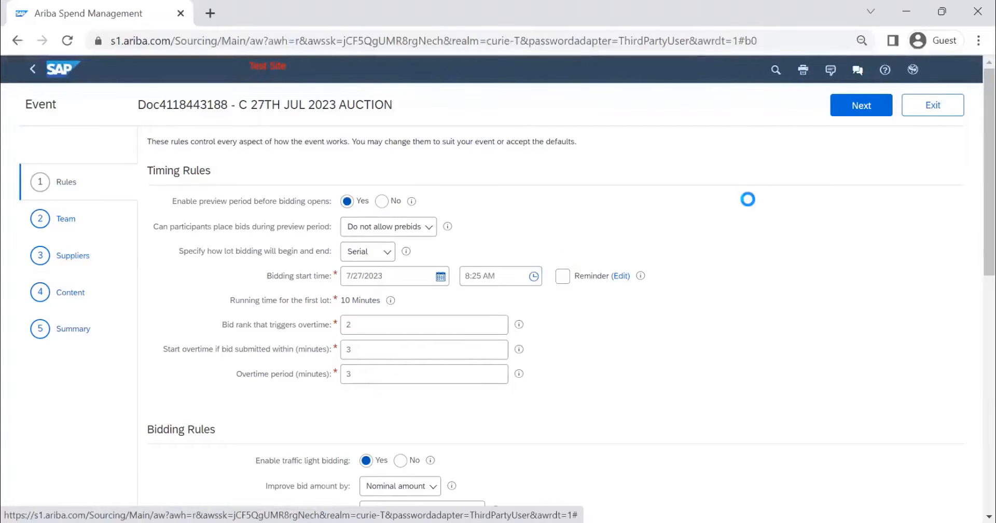
click(853, 109)
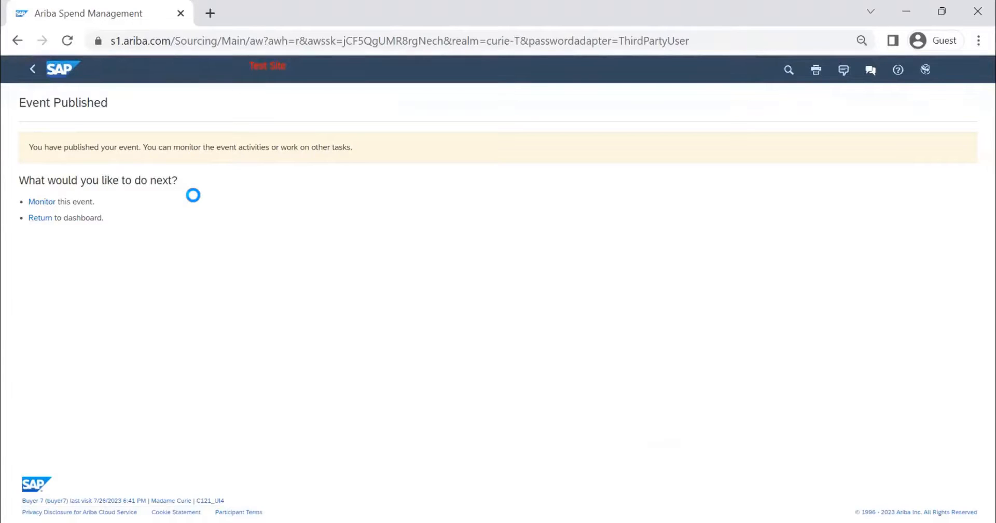
click(40, 218)
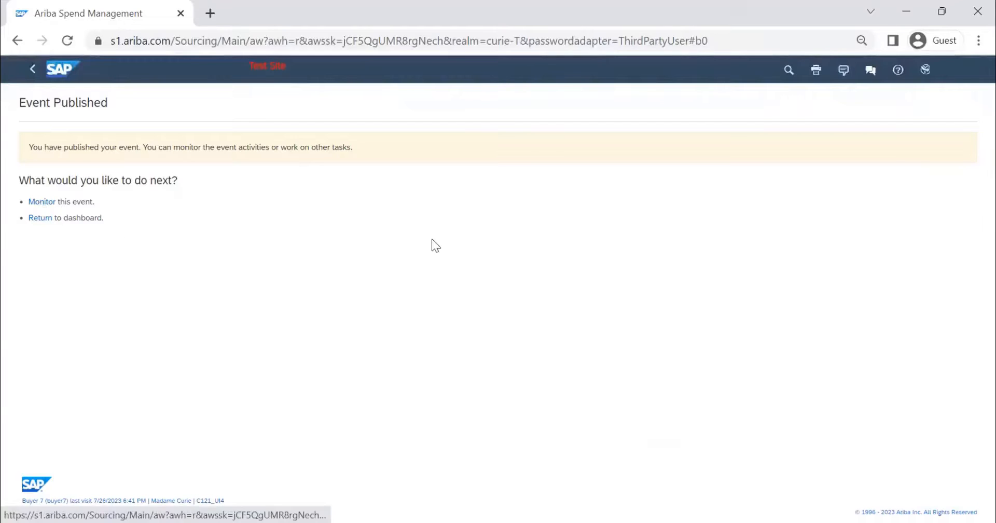
click(38, 204)
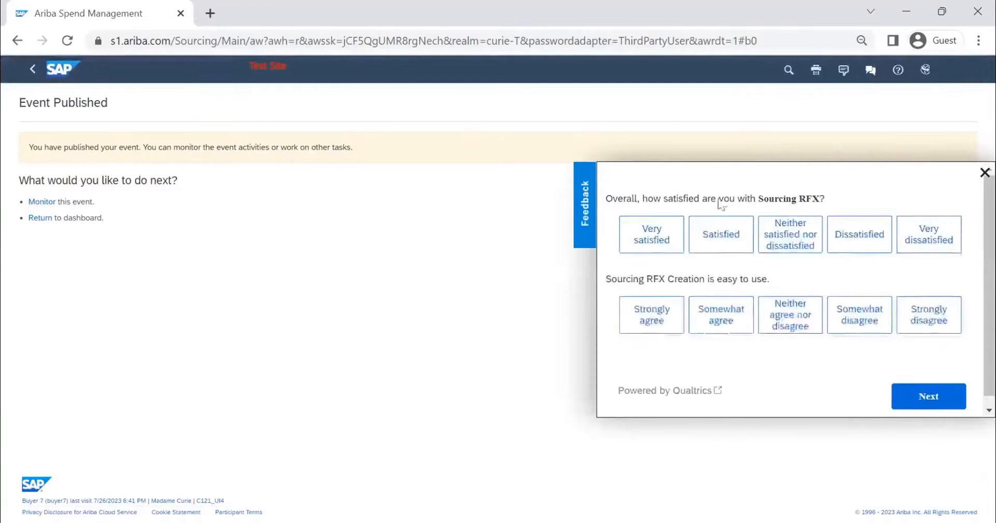
click(984, 173)
click(43, 203)
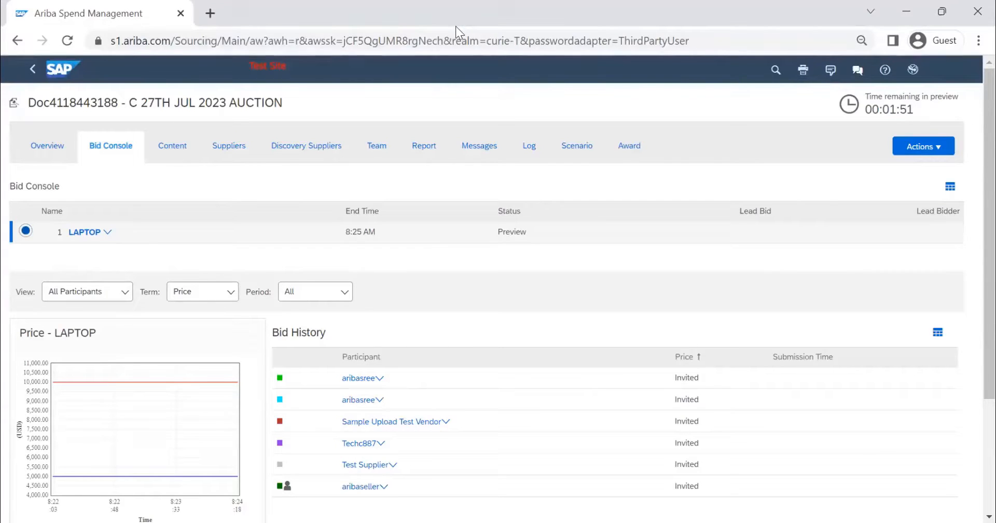
Step: Switch to the supplier's window, look through the open RFP event's details, and go back to the Madame Curie dashboard
key(alt+Tab)
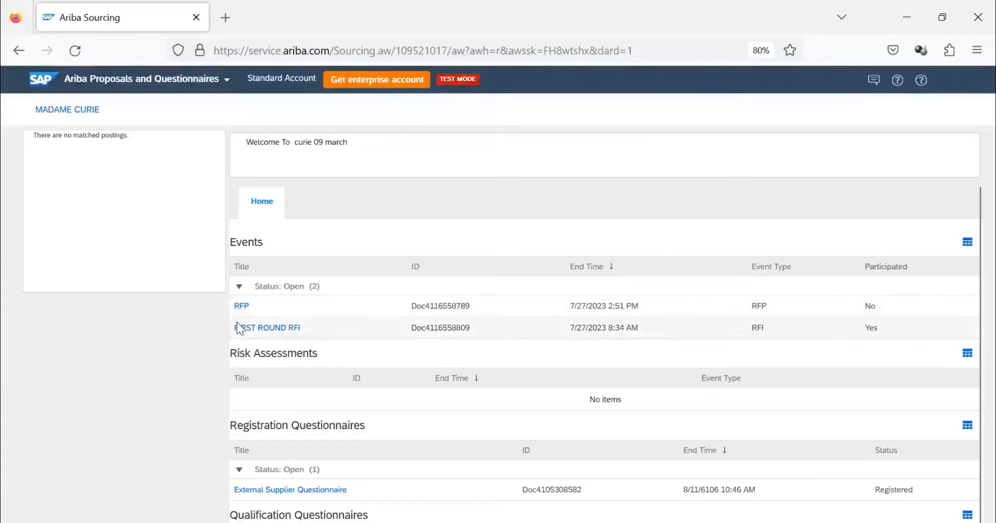
scroll(235, 326, down, 3)
scroll(88, 178, up, 3)
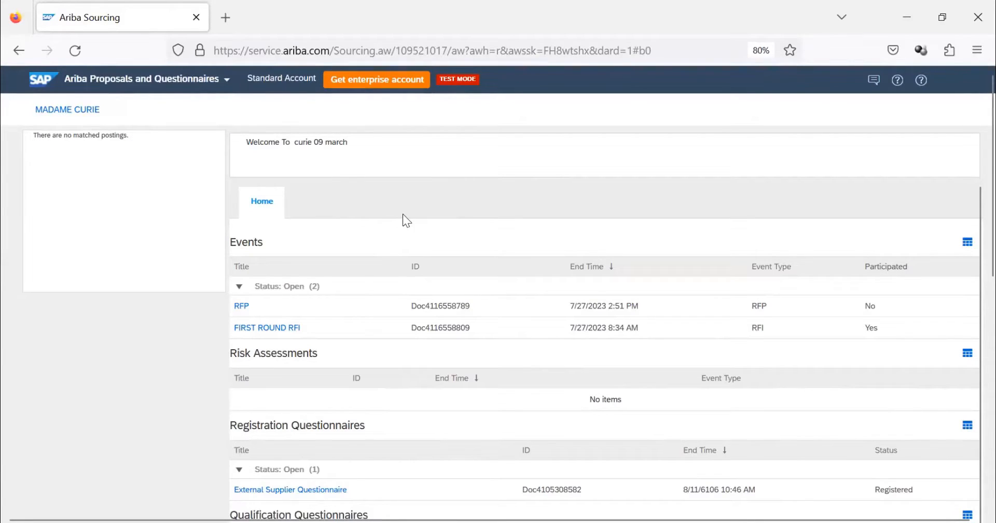
click(242, 306)
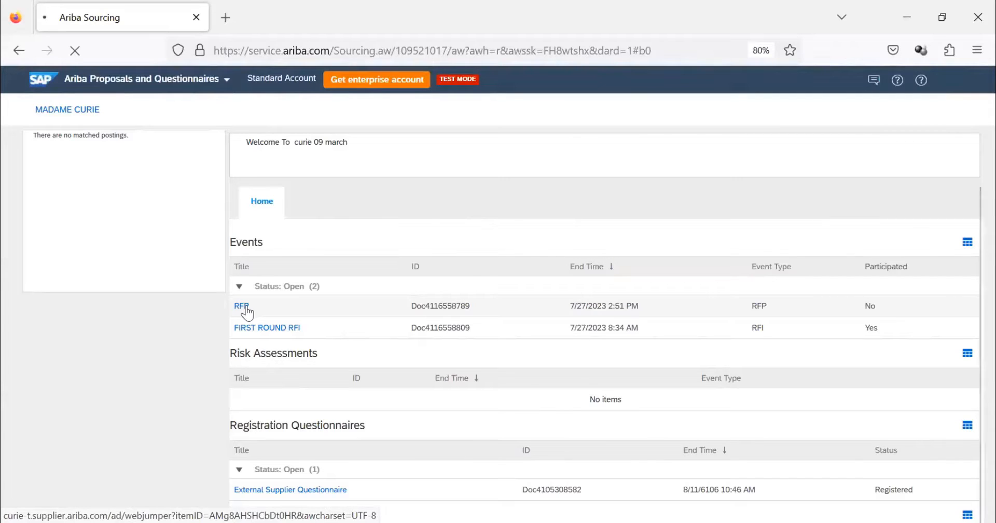
scroll(285, 301, down, 2)
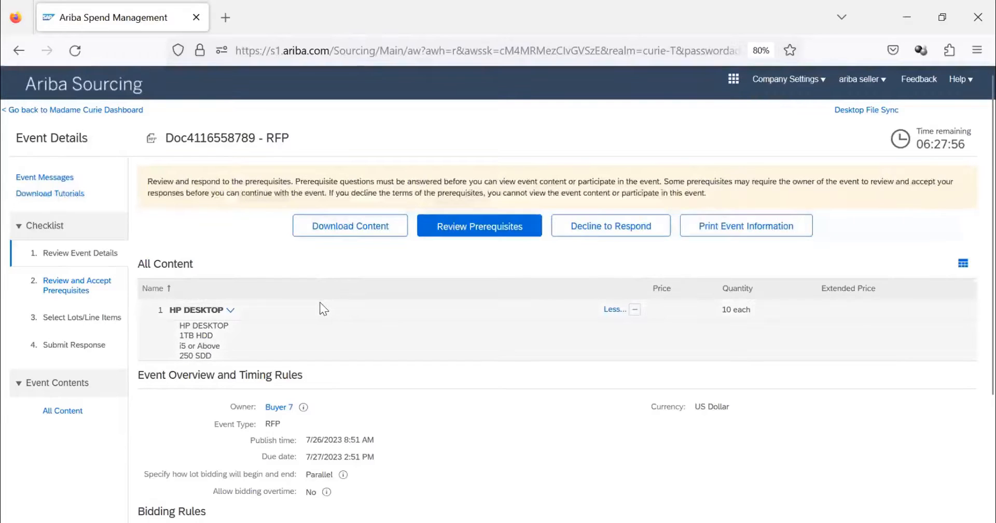
click(64, 111)
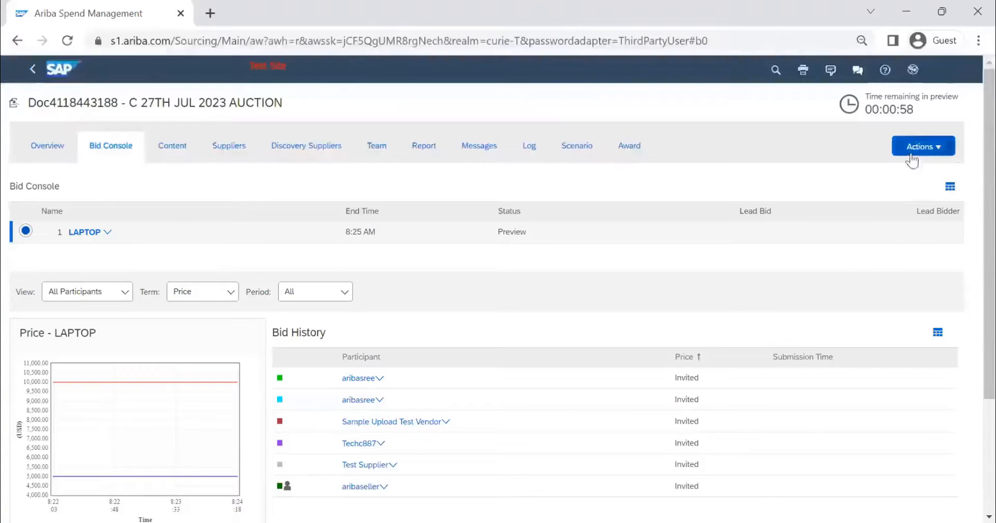
Step: Check the actions available for the auction in the buyer's window, then open C 27TH JUL 2023 AUCTION in the supplier's window
click(910, 154)
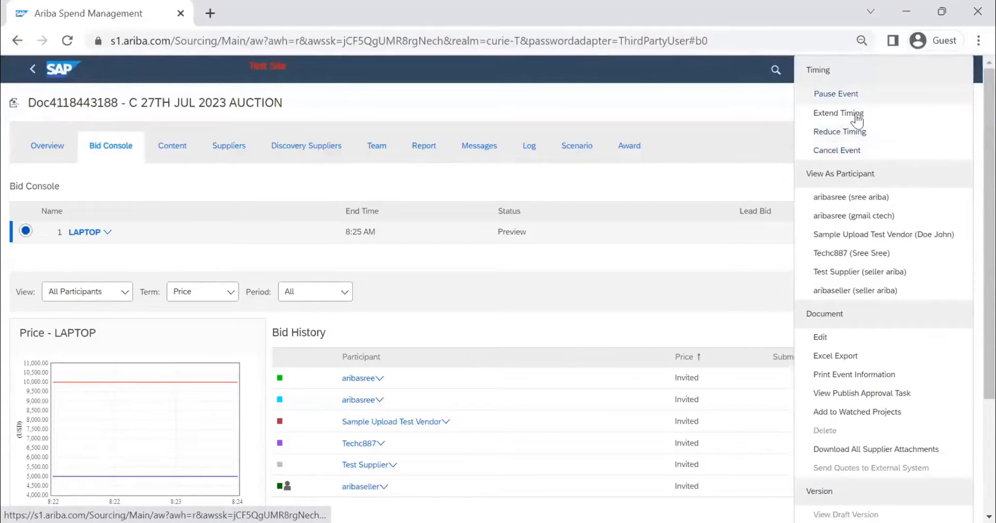
click(535, 79)
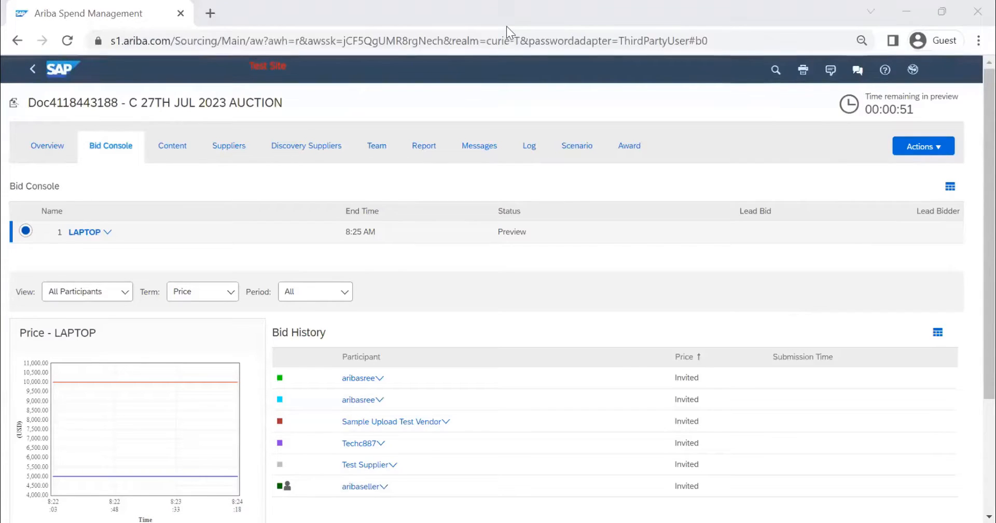
key(alt+Tab)
click(317, 369)
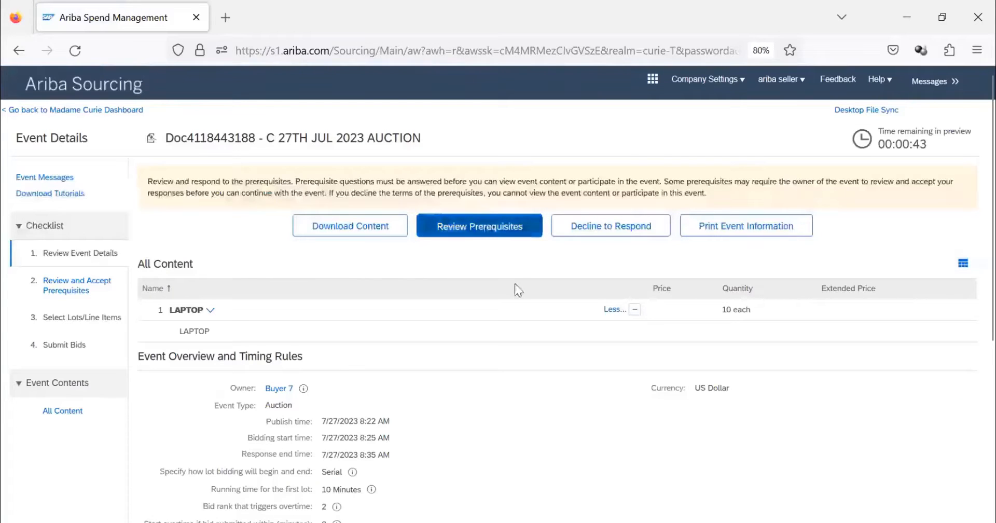
Step: Review the auction's prerequisites as the supplier, accept the terms of the bidder agreement, and submit it
click(492, 234)
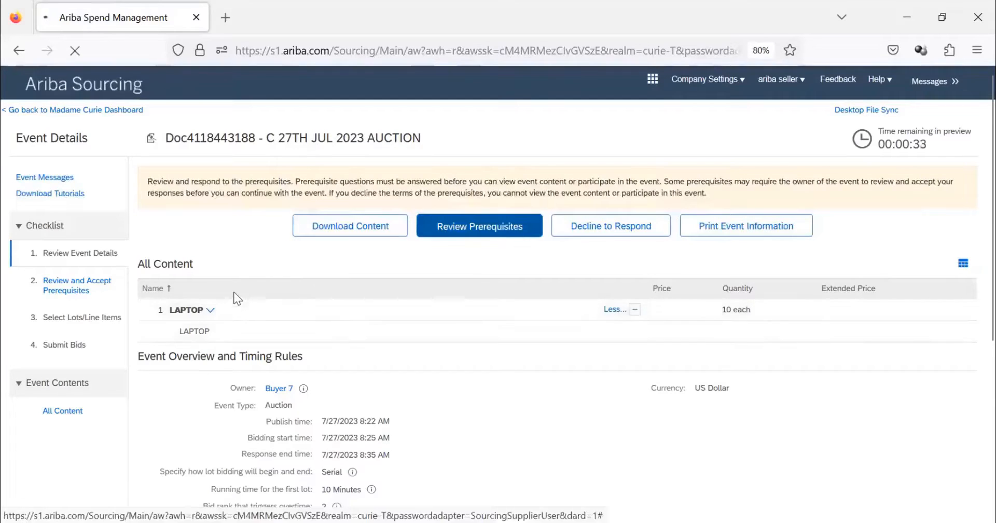
scroll(140, 389, down, 5)
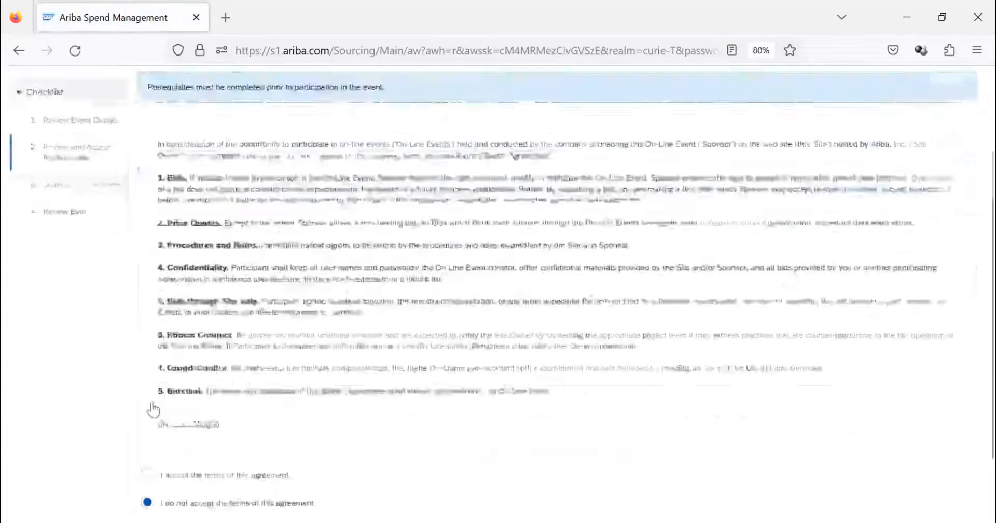
click(148, 399)
click(884, 467)
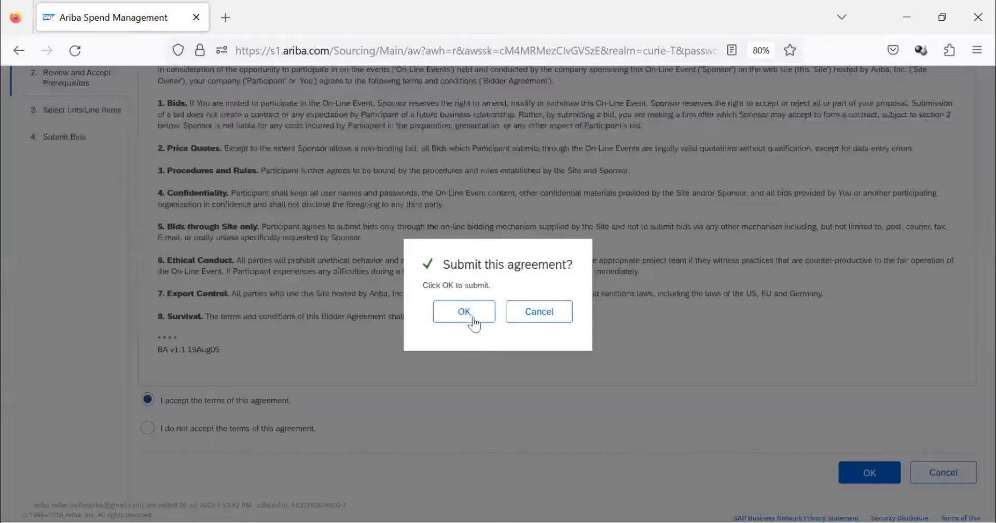
click(472, 317)
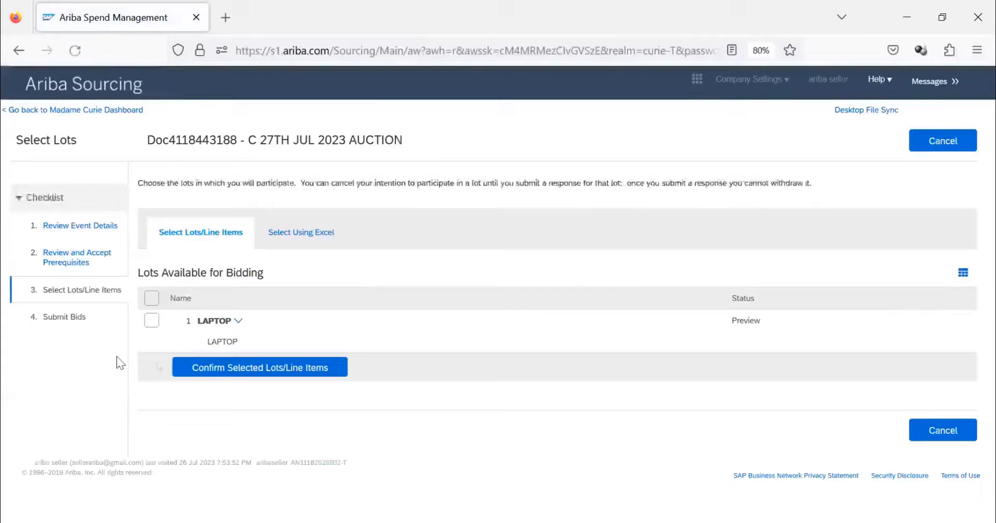
Step: Select the LAPTOP lot for participation, confirm the selection, and open the lot bidding view
click(151, 320)
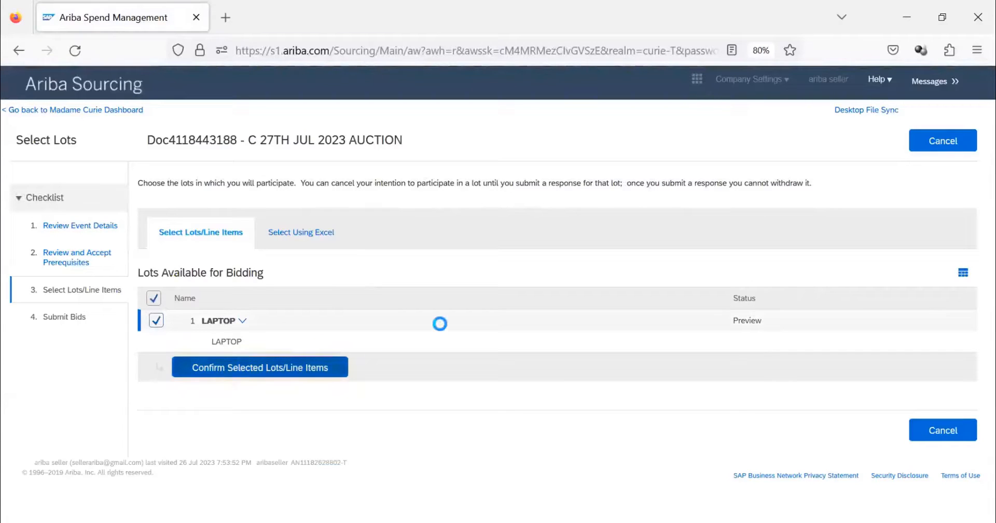
click(244, 375)
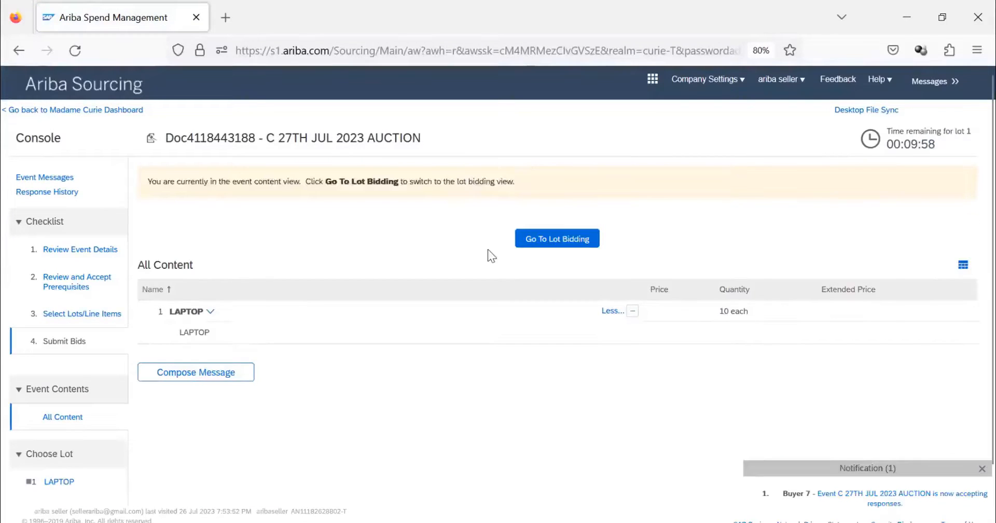
click(558, 240)
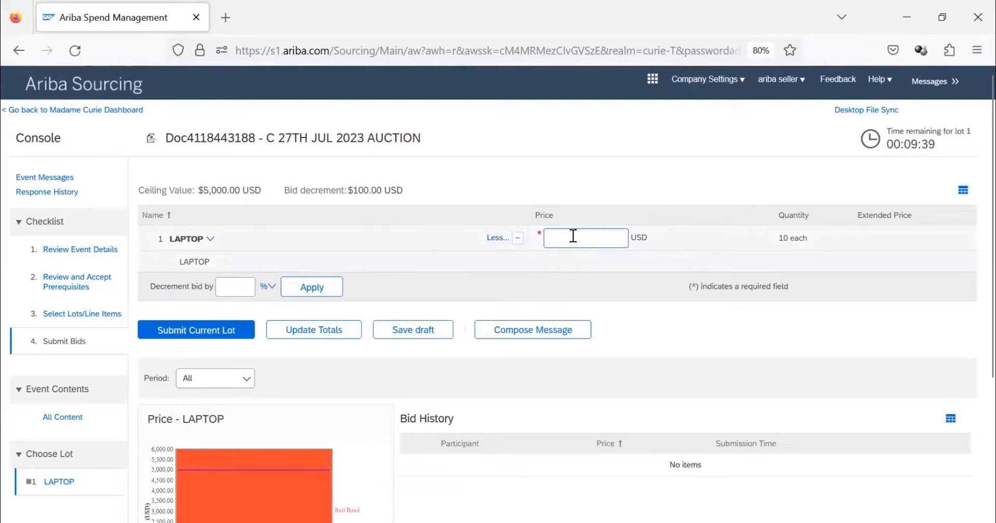
Step: Try a bid price of 9500 USD for the LAPTOP lot and update the totals
text(1)
key(BackSpace)
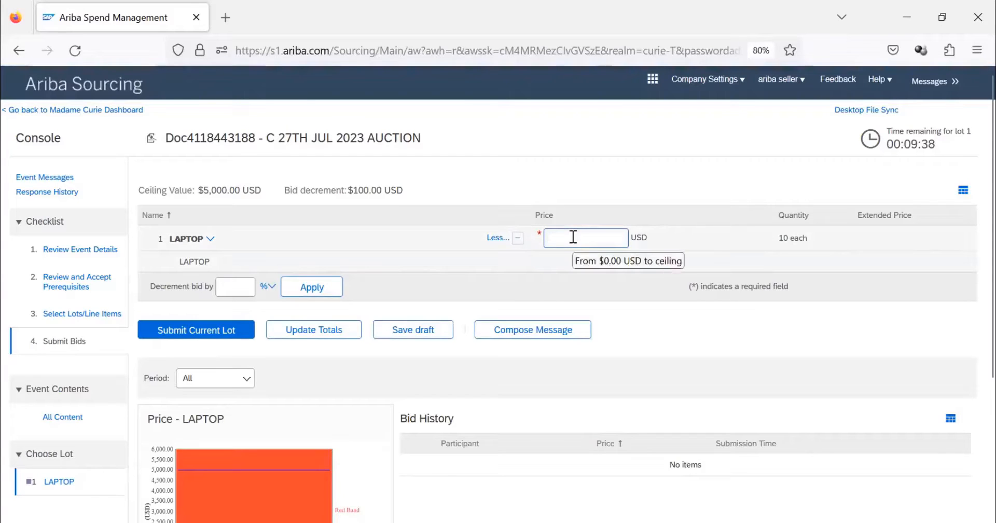
text(9500)
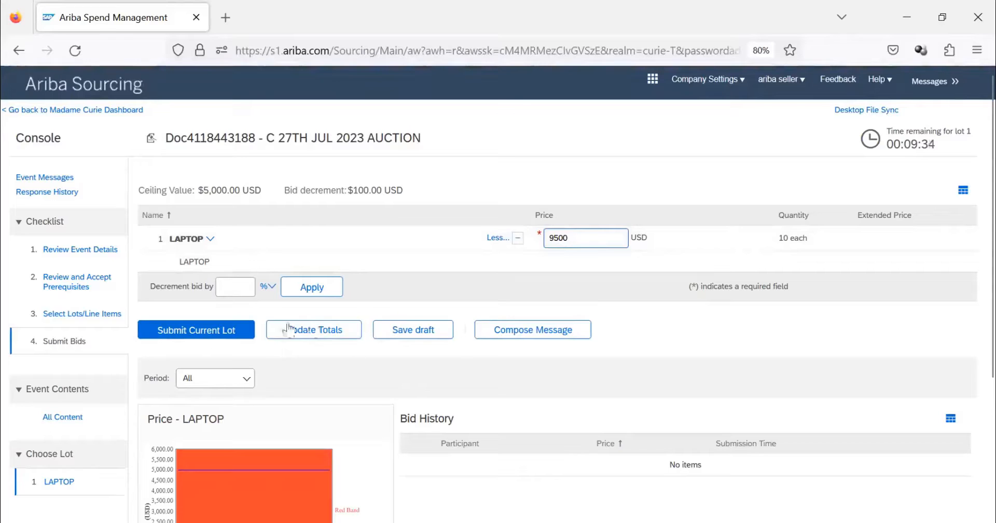
click(289, 330)
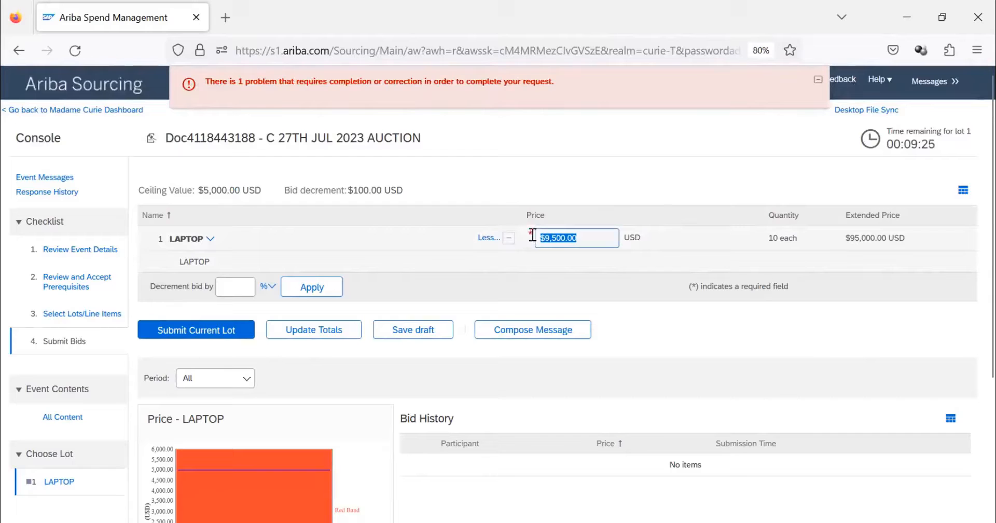
Step: Set the LAPTOP bid price to 4500 USD, submit and confirm the current lot's response, and review the price chart and bid history
drag(596, 242, 531, 232)
text(45)
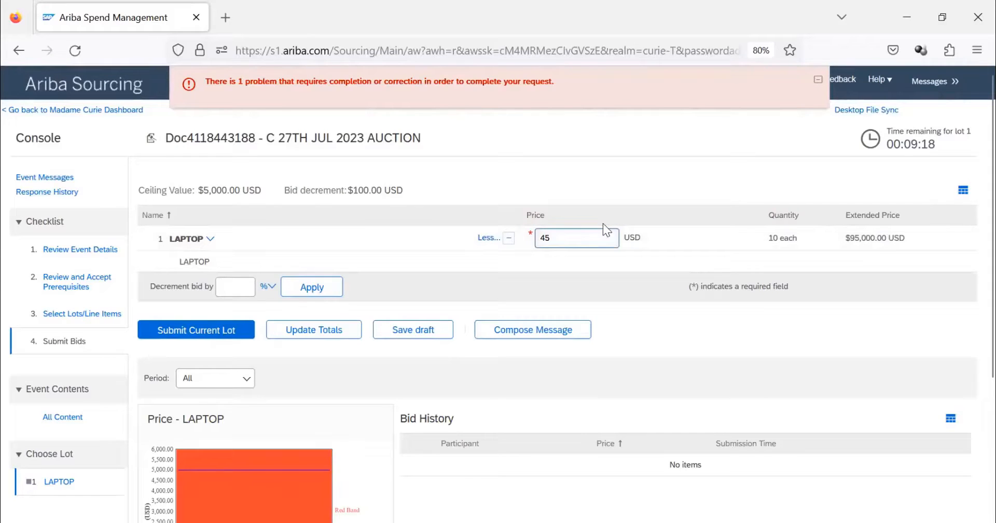
text(00)
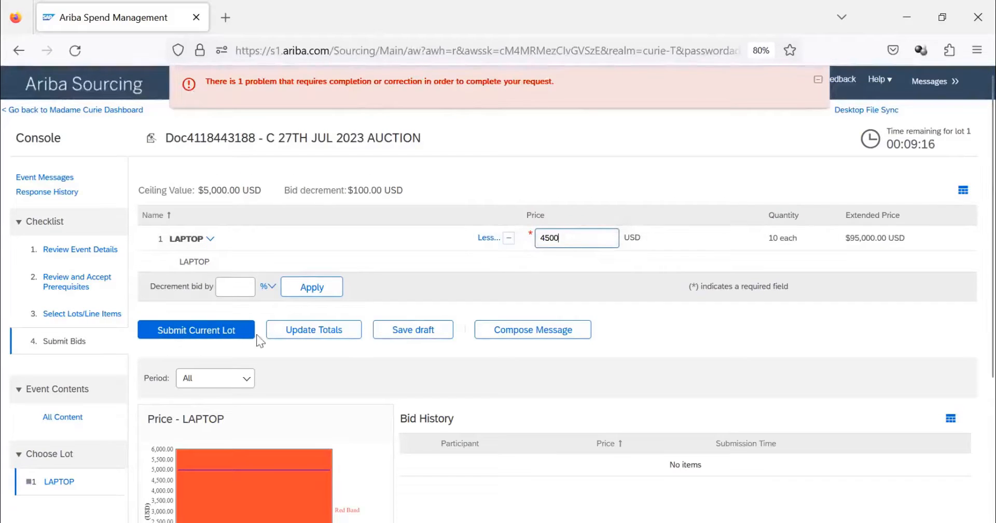
click(181, 335)
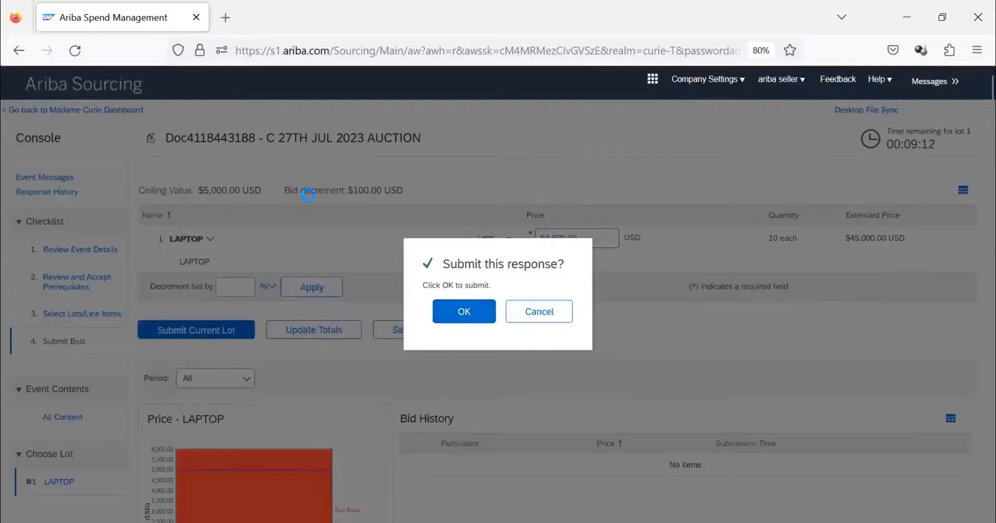
key(Return)
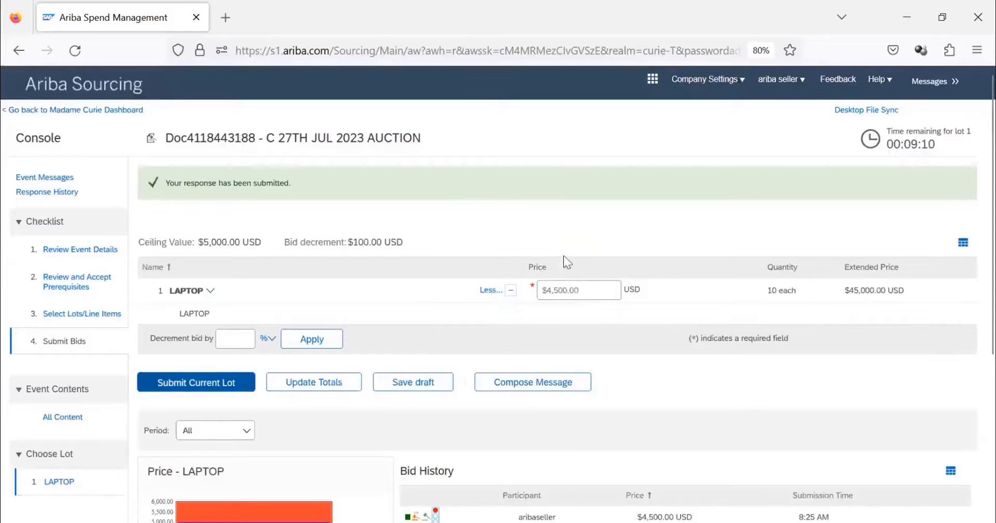
scroll(549, 232, down, 4)
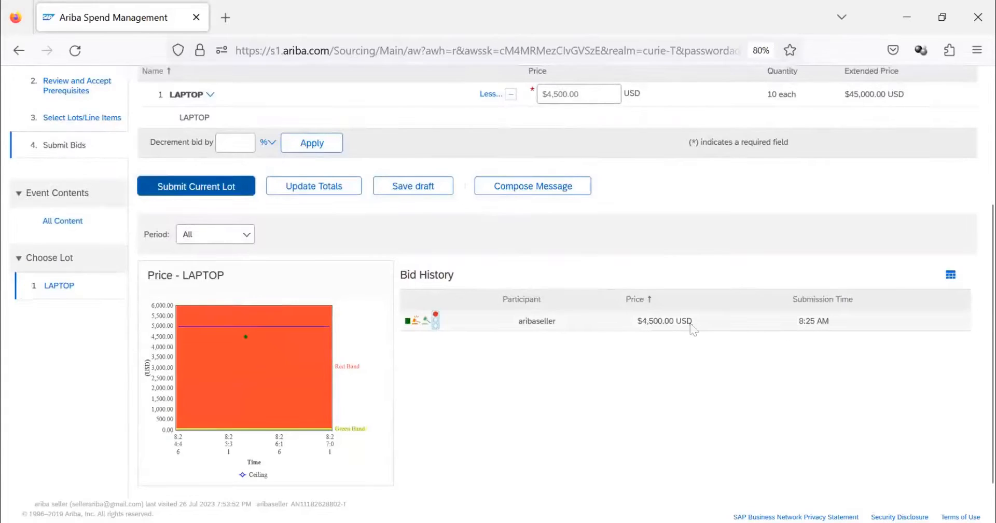
scroll(633, 259, up, 4)
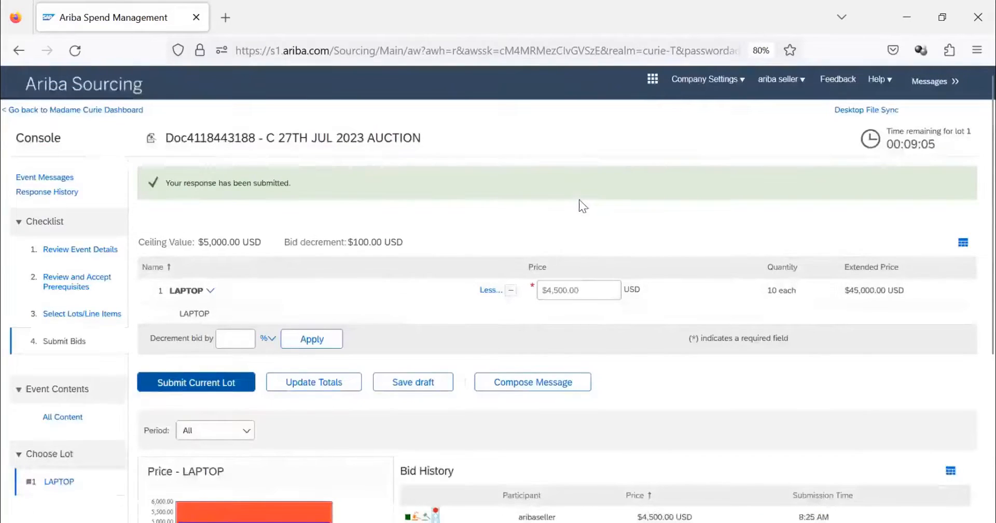